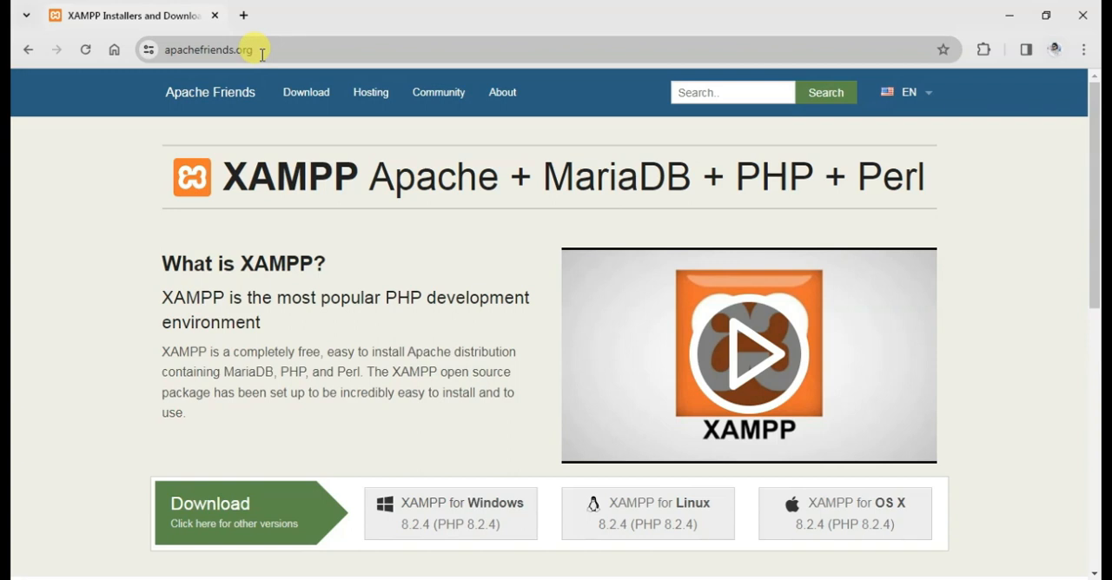
Search Google for "xampp download" in a new browser tab and open the "XAMPP Installers and Downloads for Apache Friends" result.
{"action": "left_click", "coordinate": [244, 17]}
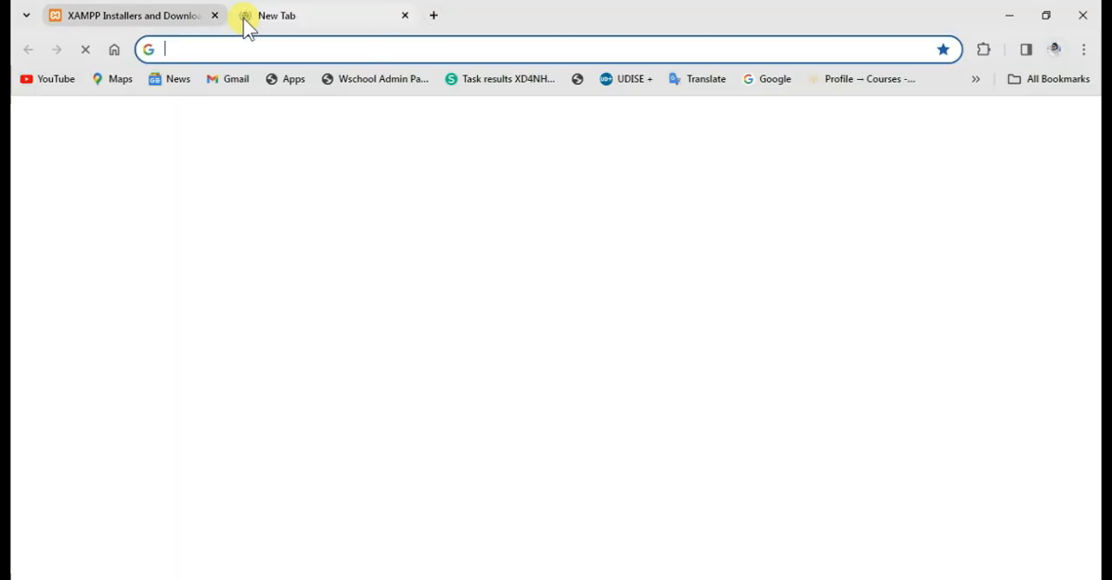
{"action": "type", "text": "www.google.com"}
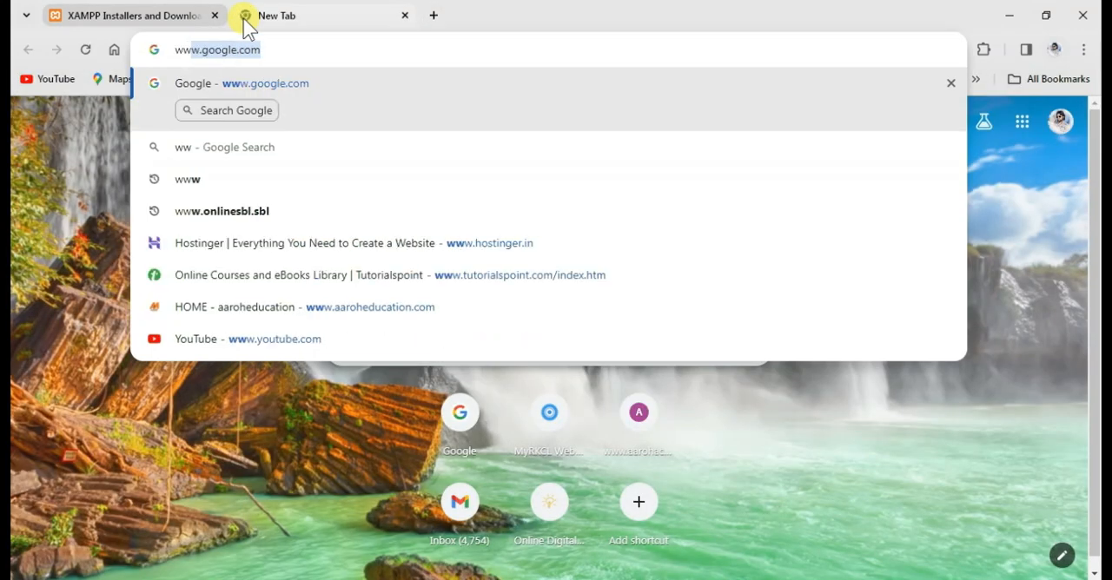
{"action": "key", "text": "Return"}
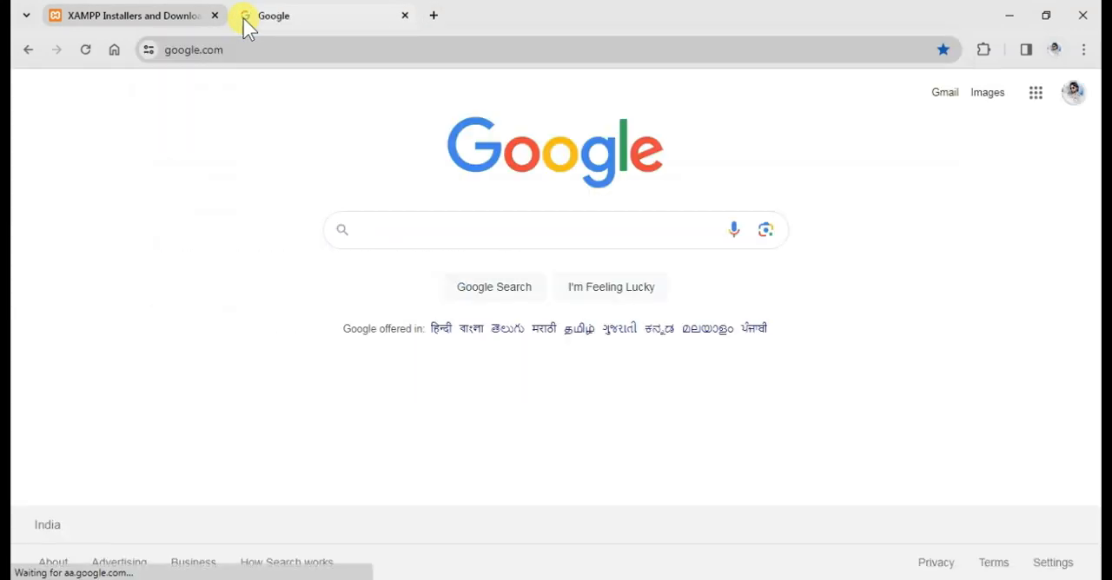
{"action": "type", "text": "xa"}
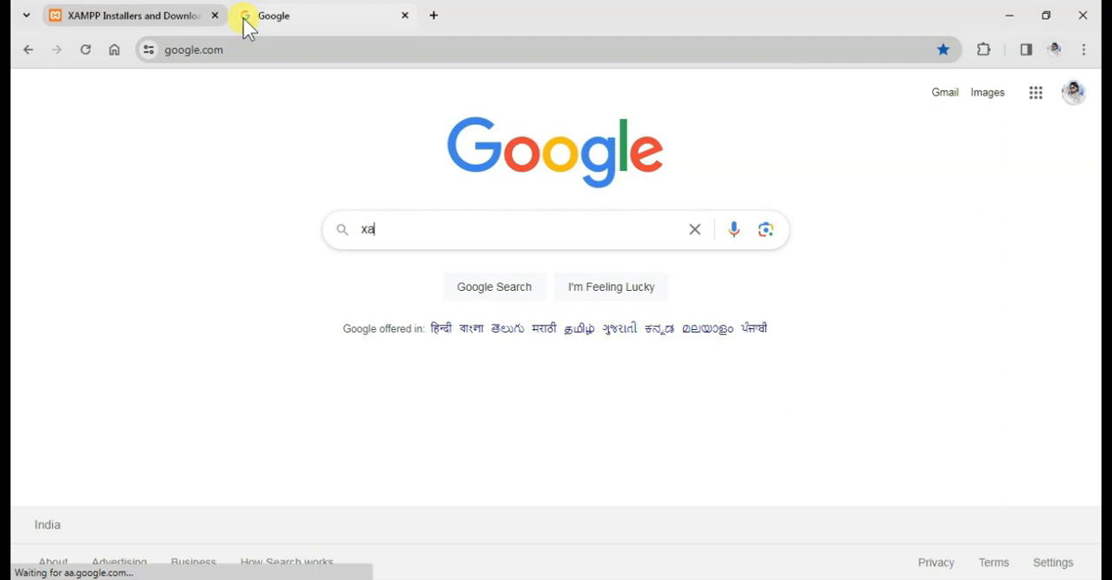
{"action": "type", "text": "mpp"}
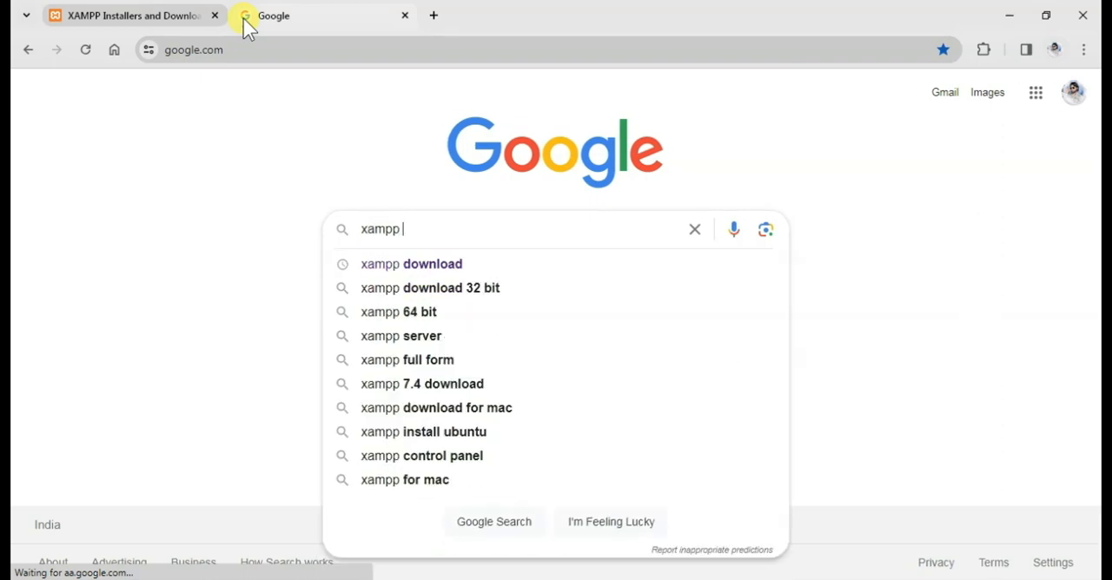
{"action": "left_click", "coordinate": [414, 265]}
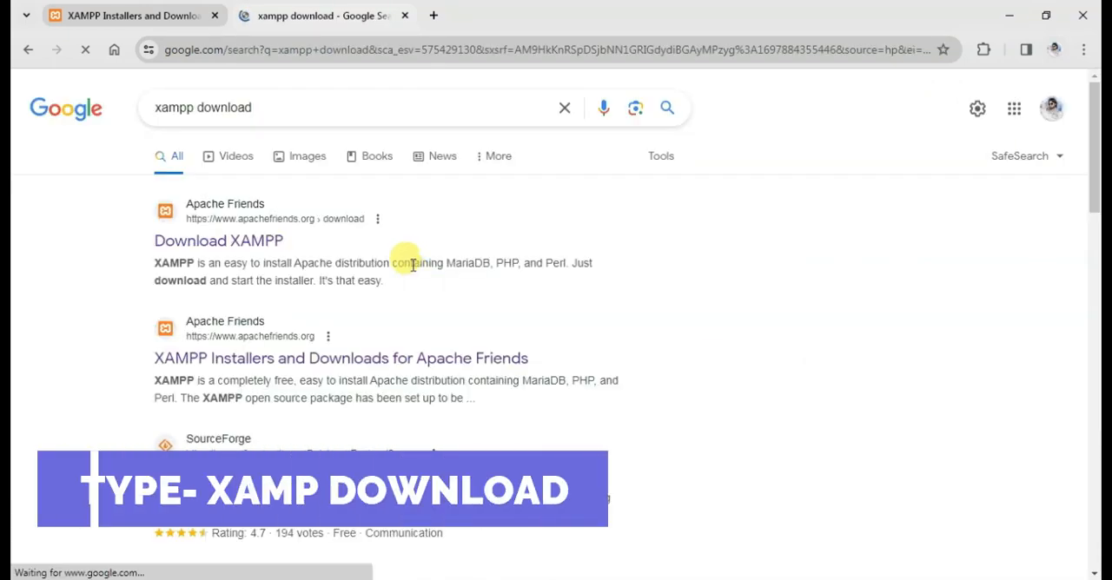
{"action": "left_click", "coordinate": [259, 361]}
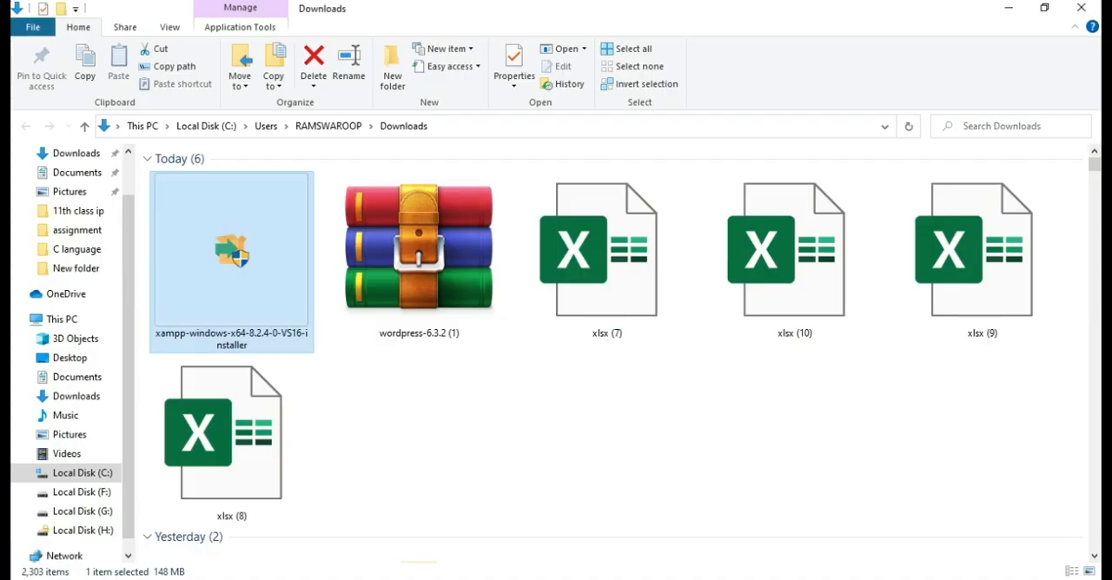
Run xampp-windows-x64-8.2.4-0-VS16-installer from the Downloads folder, accept the User Account Control warning and place the setup window over the browser.
{"action": "double_click", "coordinate": [238, 257]}
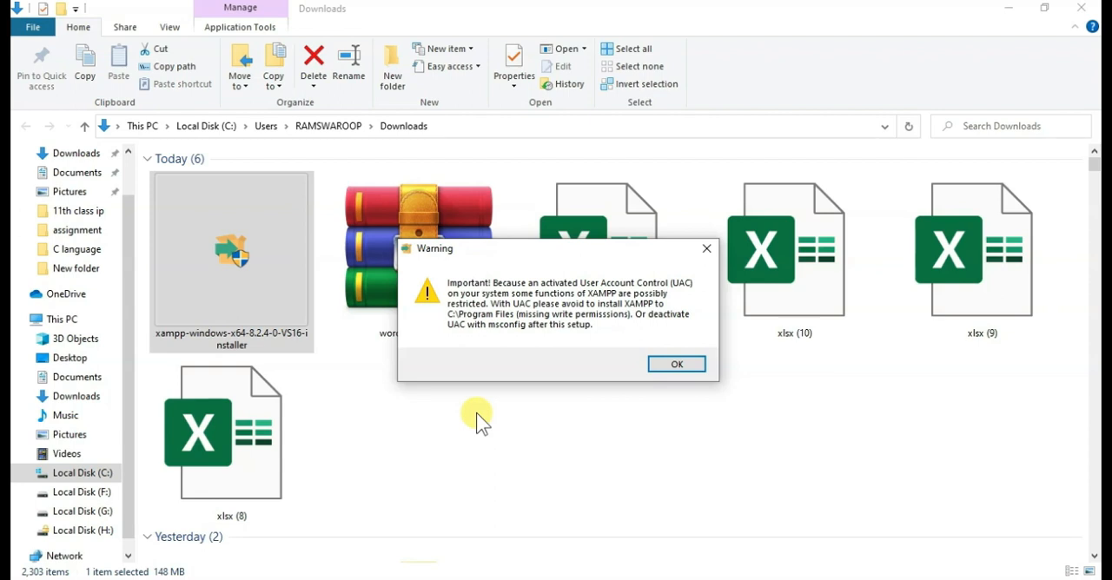
{"action": "left_click", "coordinate": [671, 367]}
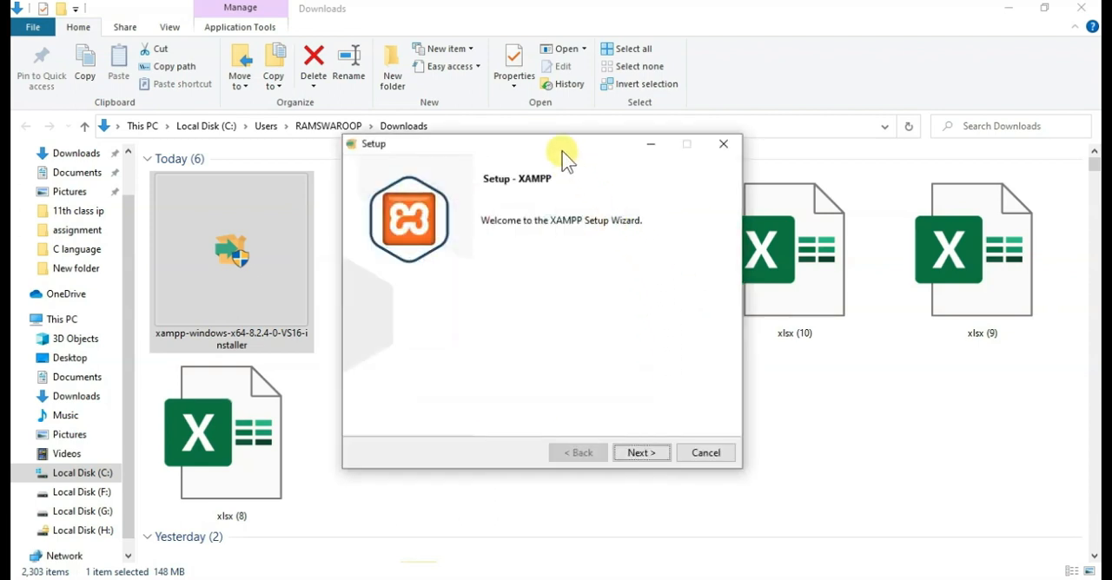
{"action": "left_click_drag", "start_coordinate": [562, 154], "coordinate": [580, 168]}
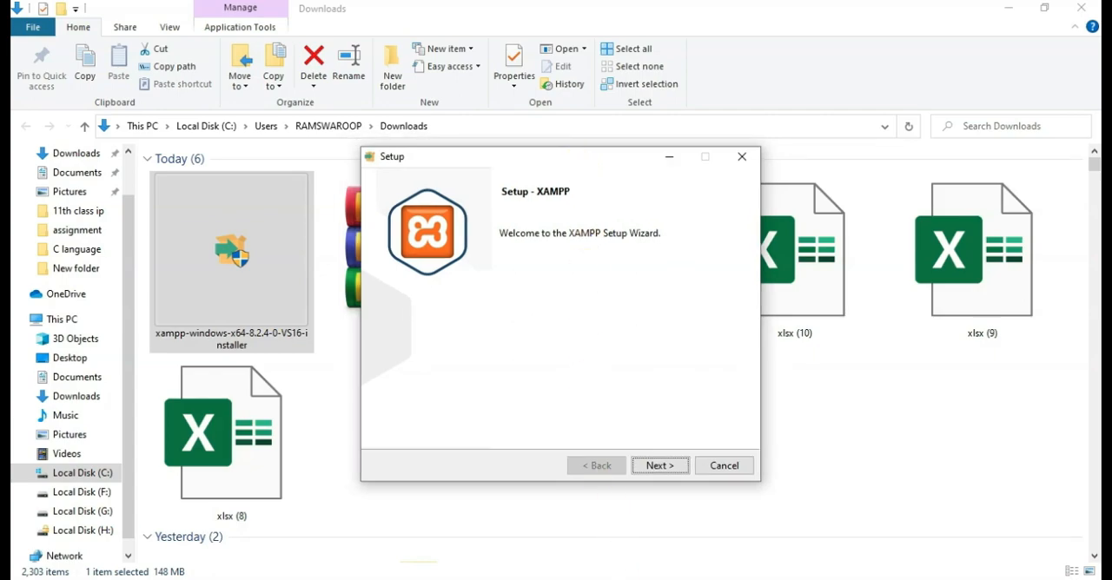
{"action": "left_click", "coordinate": [418, 578]}
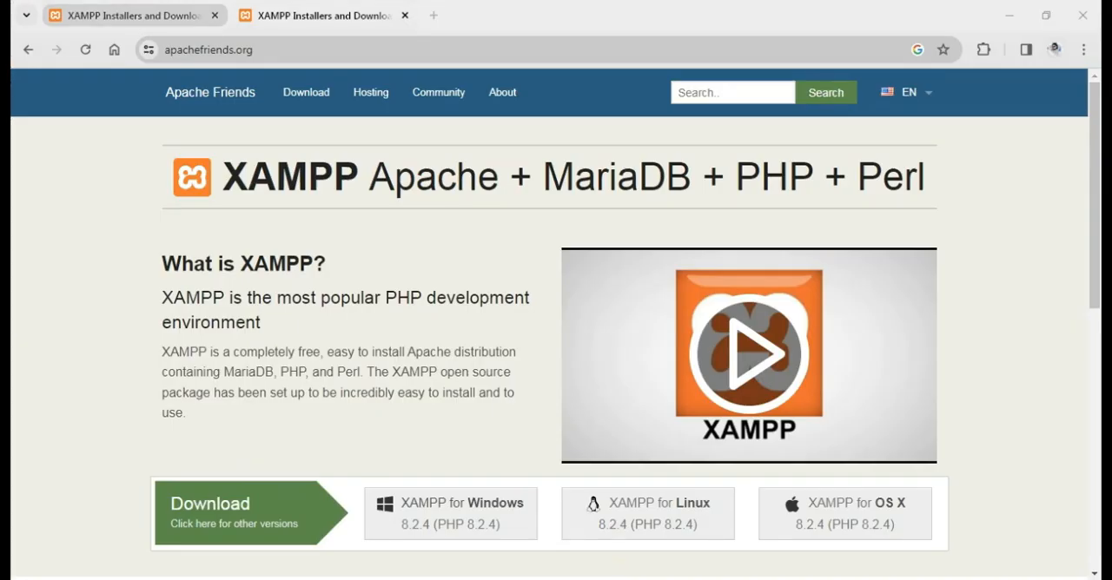
{"action": "left_click", "coordinate": [702, 579]}
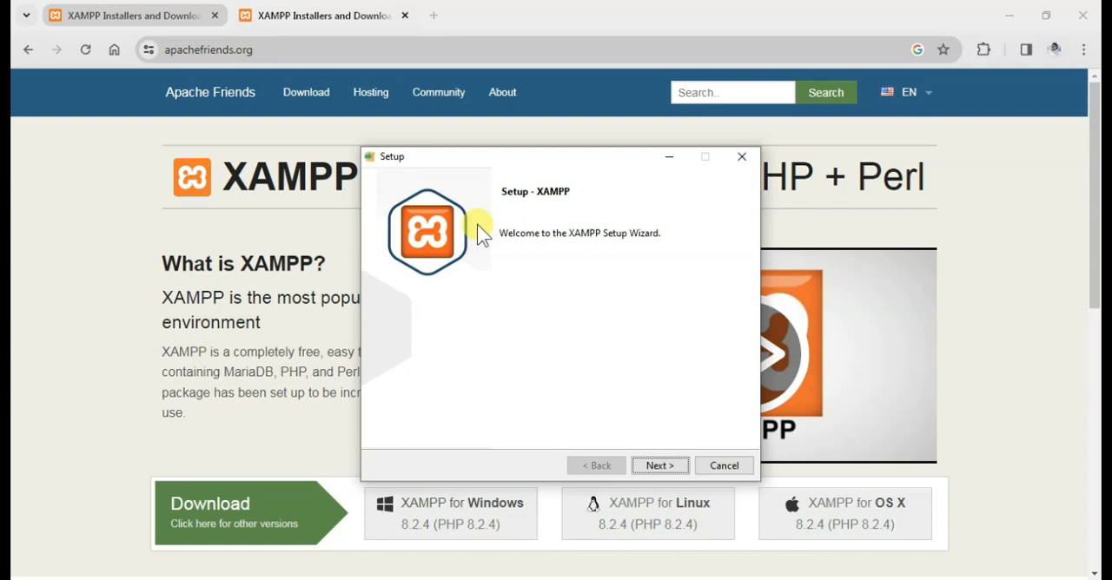
Start the XAMPP setup wizard and accept the component selection with all components kept ticked.
{"action": "left_click", "coordinate": [659, 466]}
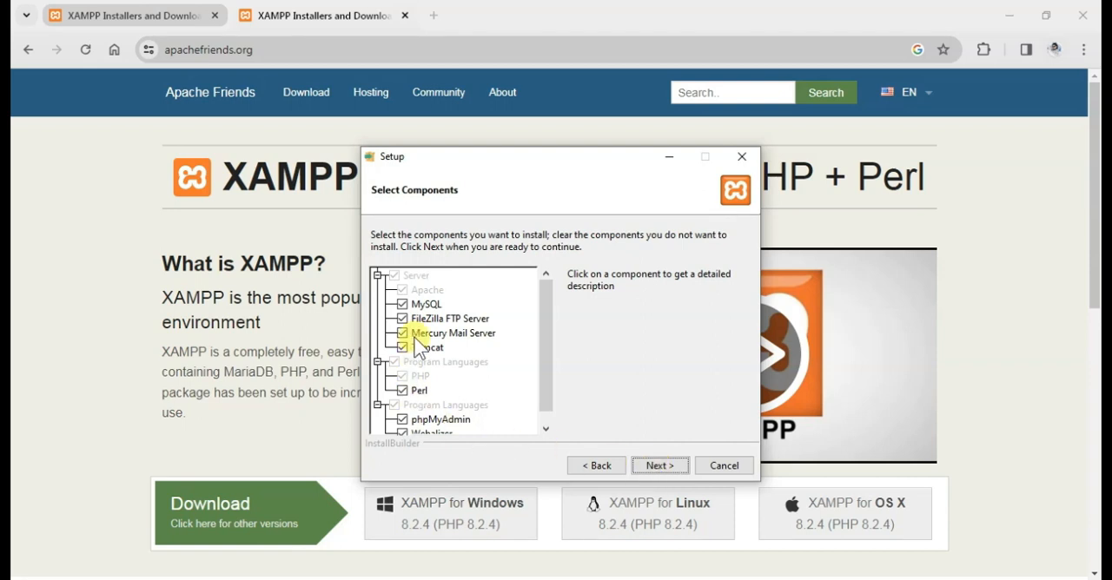
{"action": "left_click", "coordinate": [403, 390]}
{"action": "left_click_drag", "start_coordinate": [544, 367], "coordinate": [538, 297]}
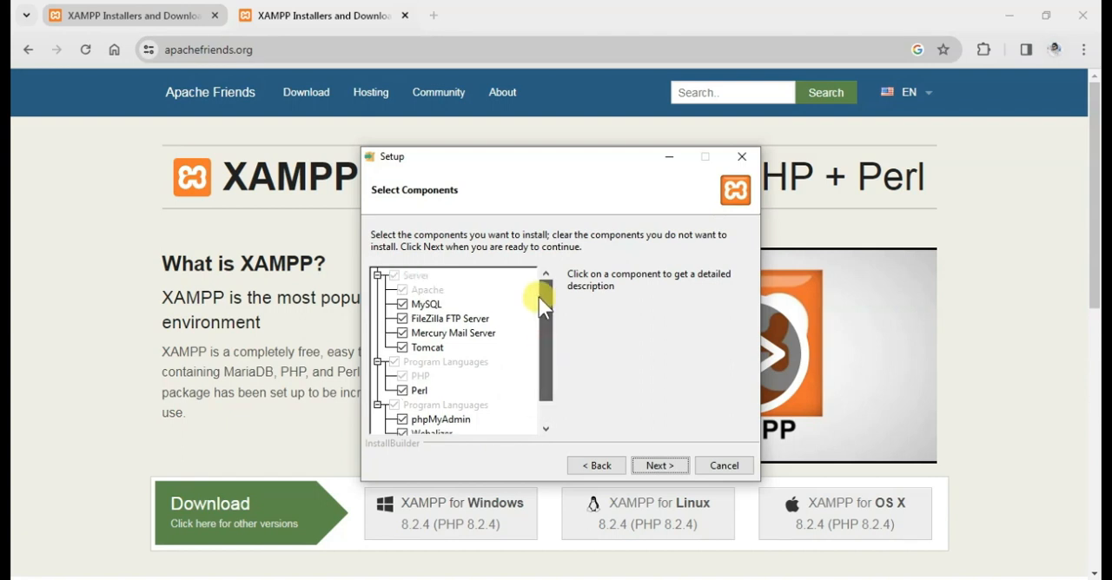
{"action": "left_click", "coordinate": [660, 466]}
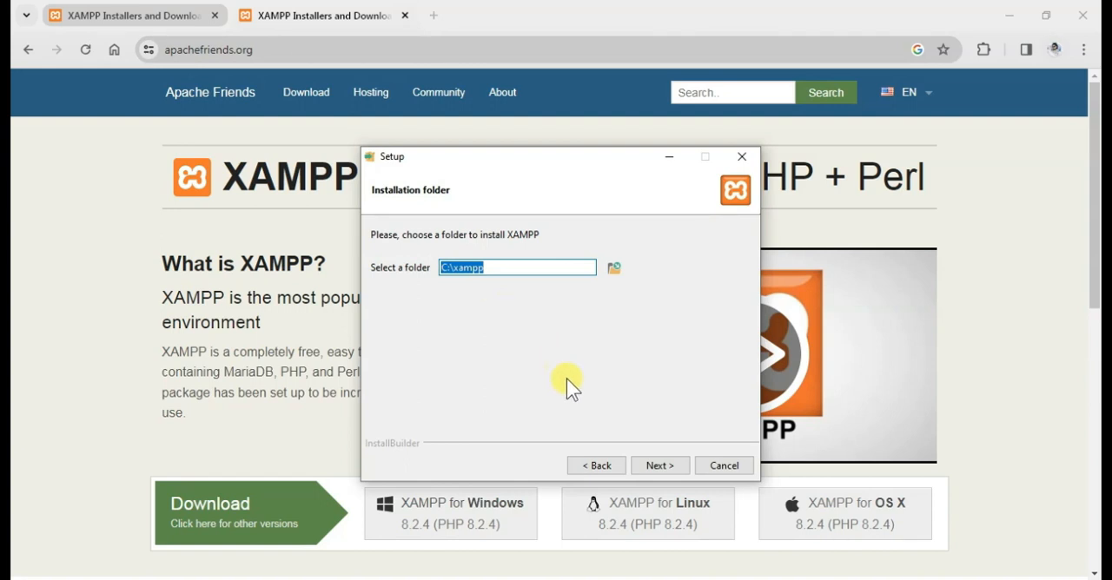
Install XAMPP into C:\xampp with English as the Control Panel language and finish the setup wizard.
{"action": "left_click", "coordinate": [650, 458]}
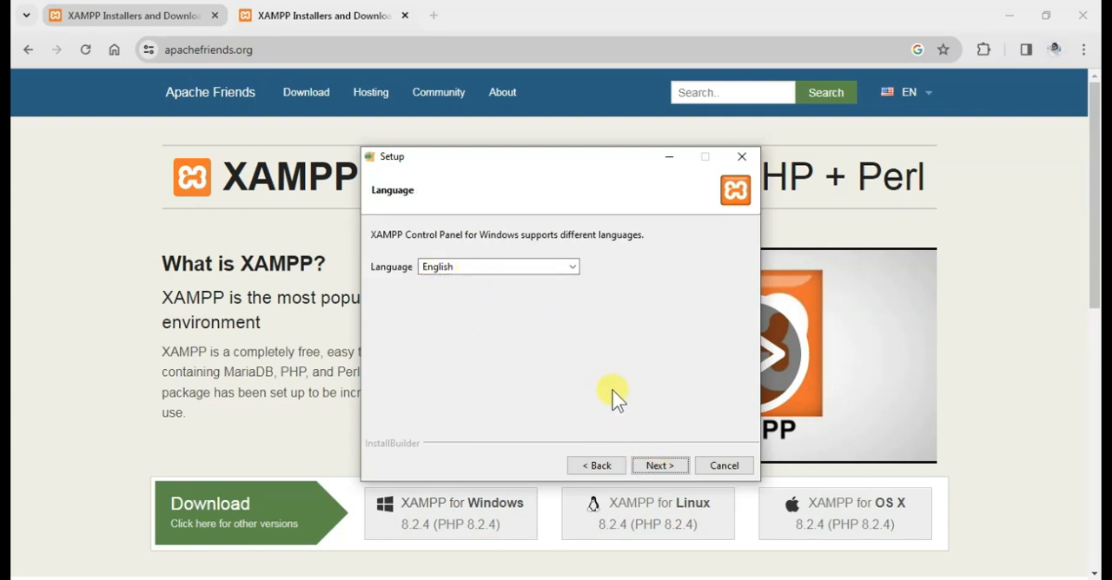
{"action": "left_click", "coordinate": [654, 465]}
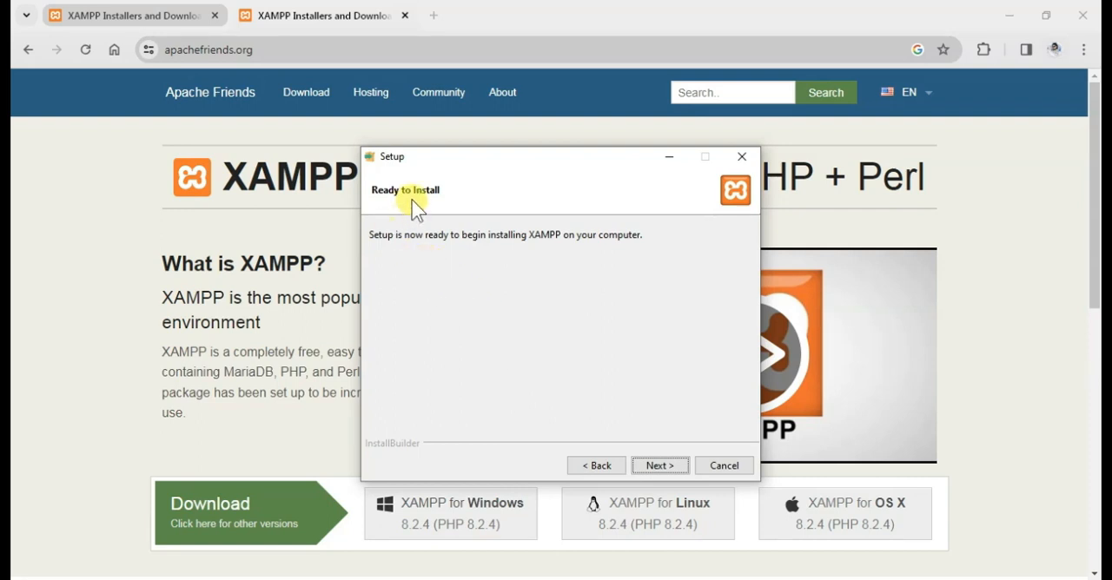
{"action": "left_click", "coordinate": [656, 466]}
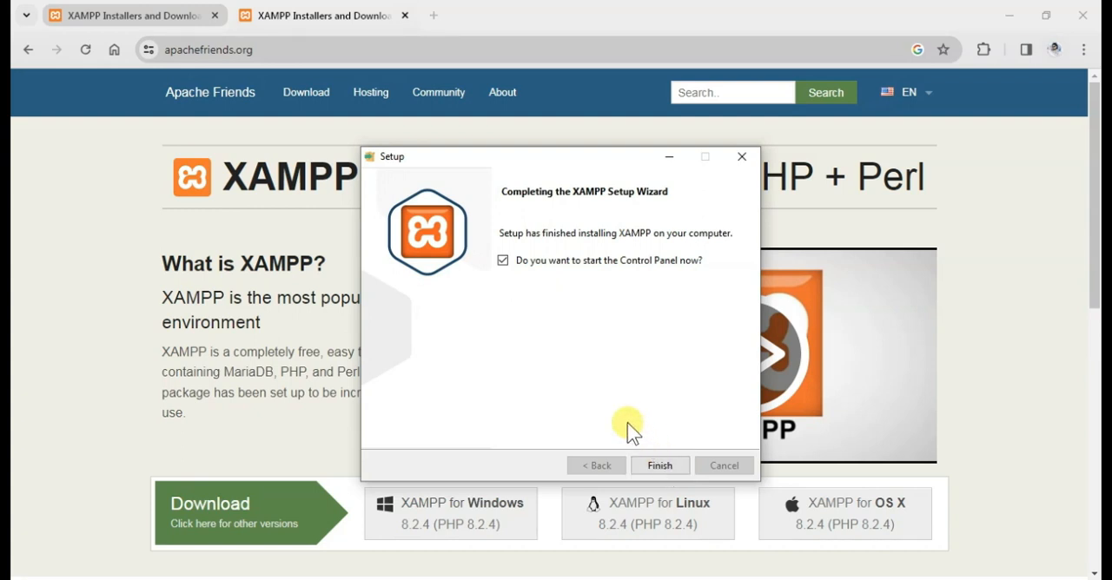
{"action": "left_click", "coordinate": [503, 261]}
{"action": "left_click", "coordinate": [661, 467]}
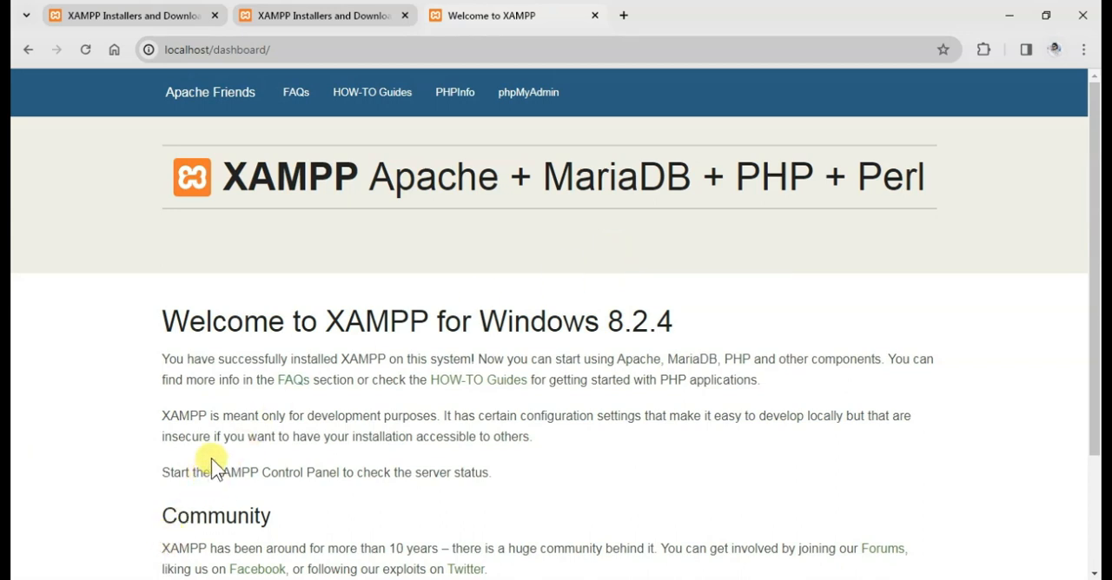
Open the xampp folder on Local Disk (C:) in File Explorer.
{"action": "key", "text": "super+e"}
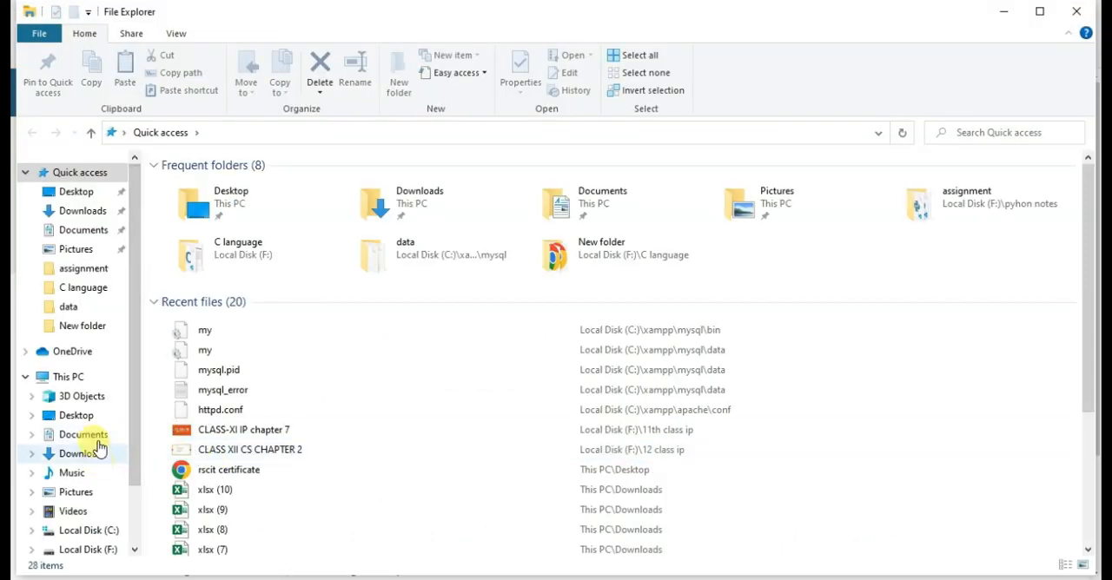
{"action": "left_click", "coordinate": [104, 380]}
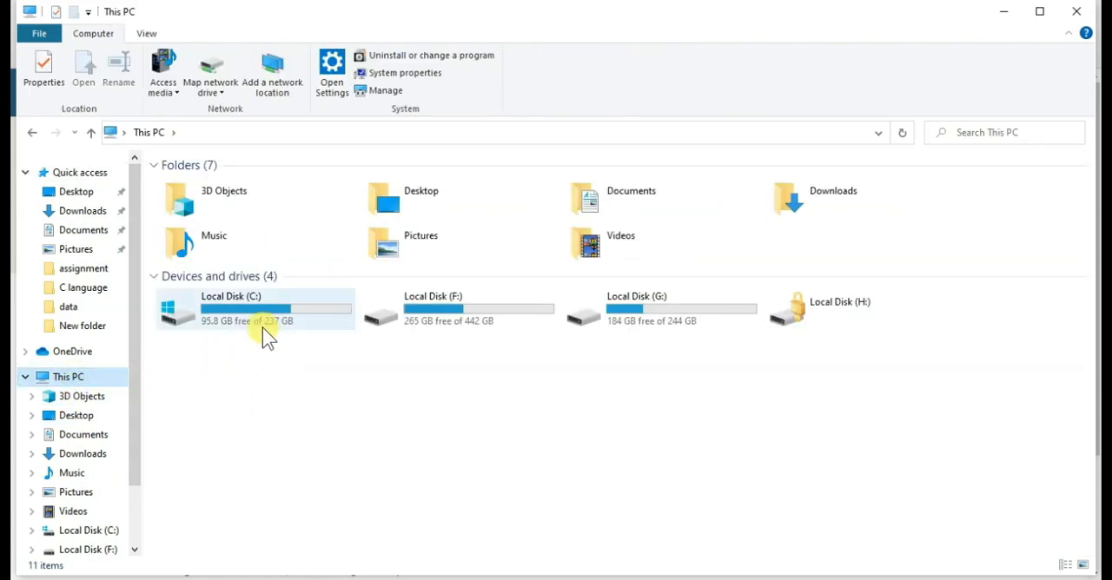
{"action": "double_click", "coordinate": [263, 325]}
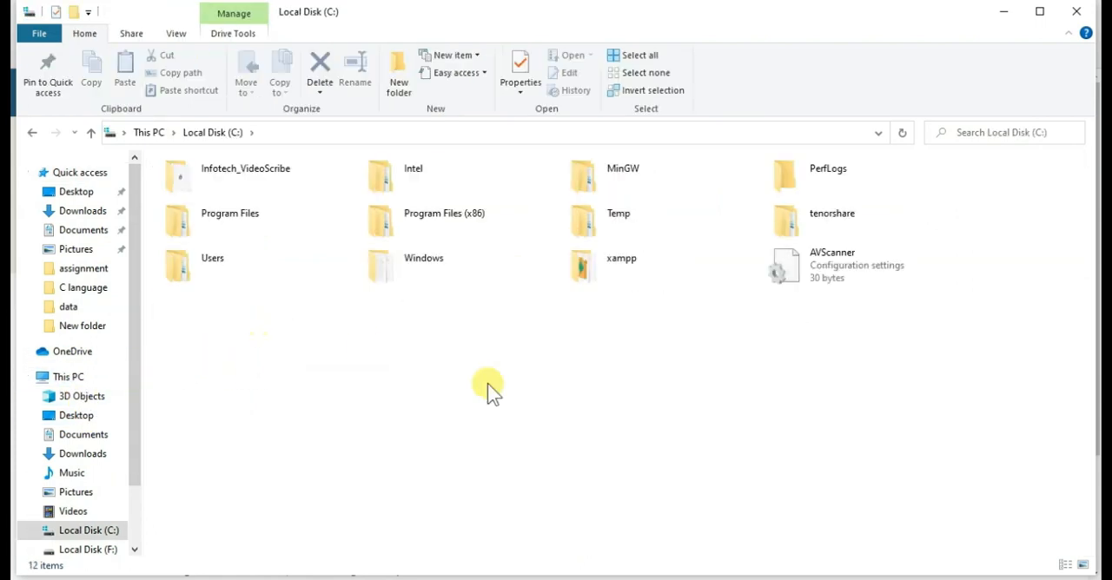
{"action": "double_click", "coordinate": [628, 279]}
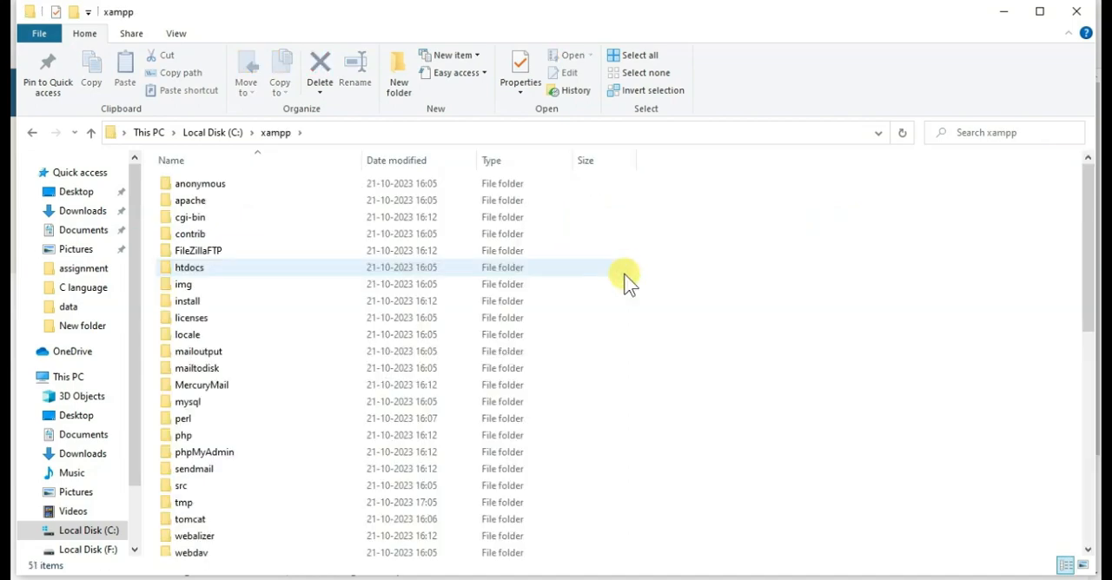
Launch the xampp-control application from the xampp folder, and close both the Control Panel and the folder window.
{"action": "scroll", "coordinate": [608, 363], "scroll_direction": "down", "scroll_amount": 9}
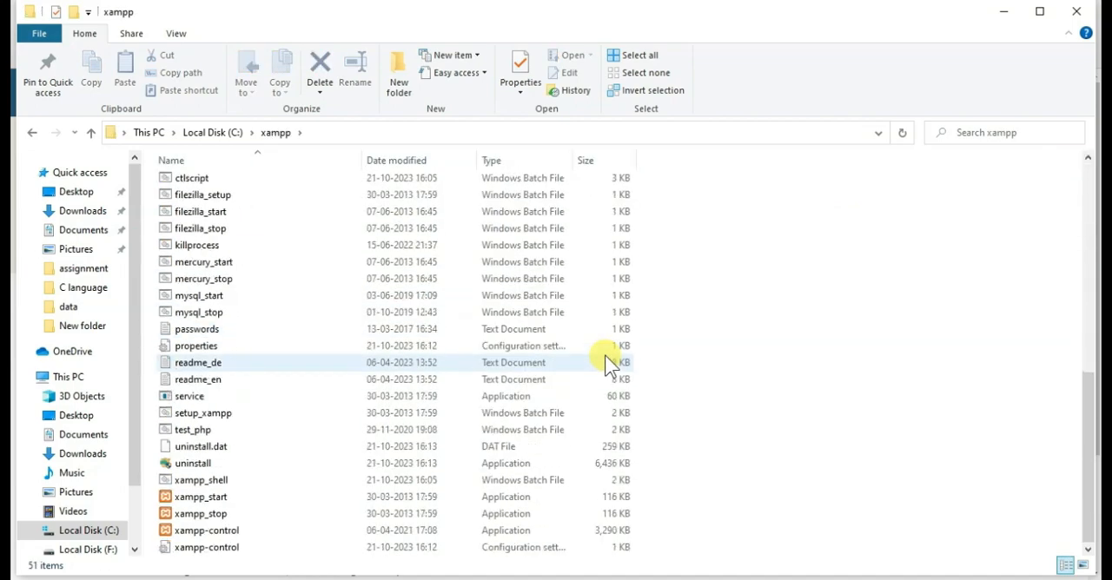
{"action": "left_click", "coordinate": [212, 533]}
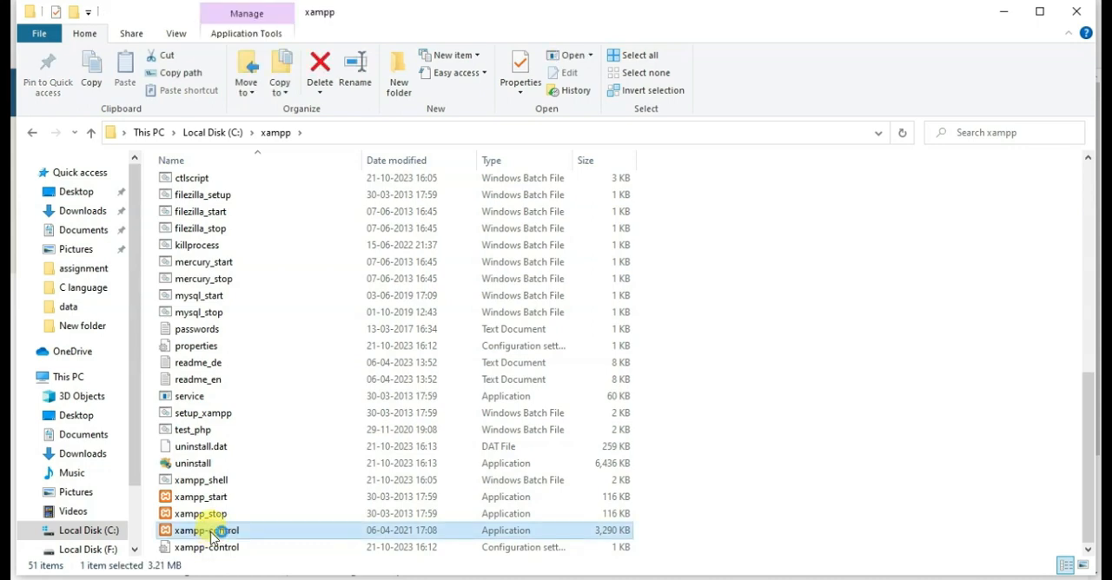
{"action": "double_click", "coordinate": [212, 535]}
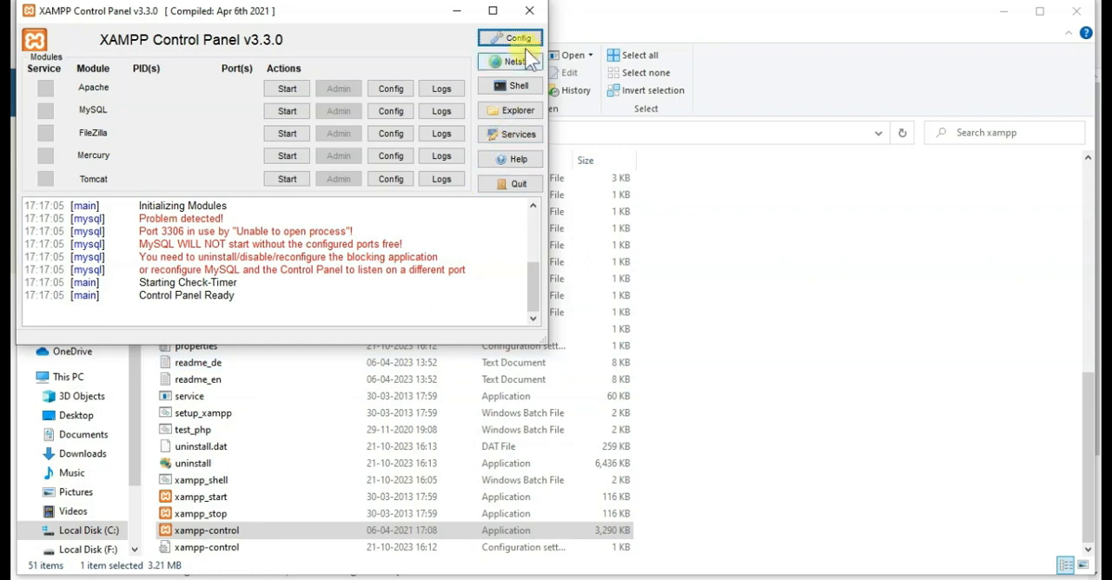
{"action": "left_click", "coordinate": [527, 12]}
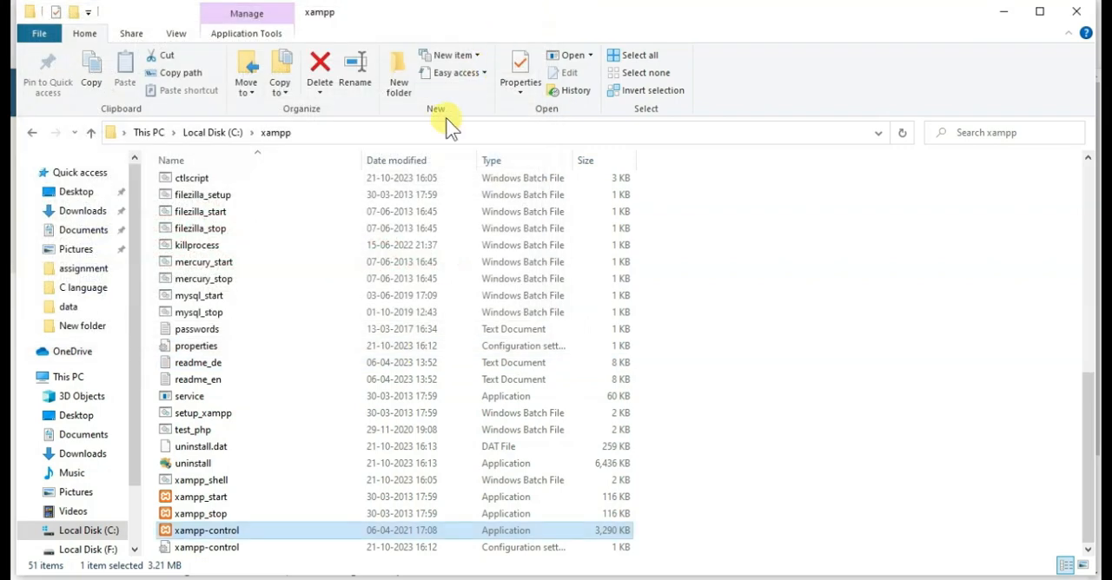
{"action": "left_click", "coordinate": [1077, 16]}
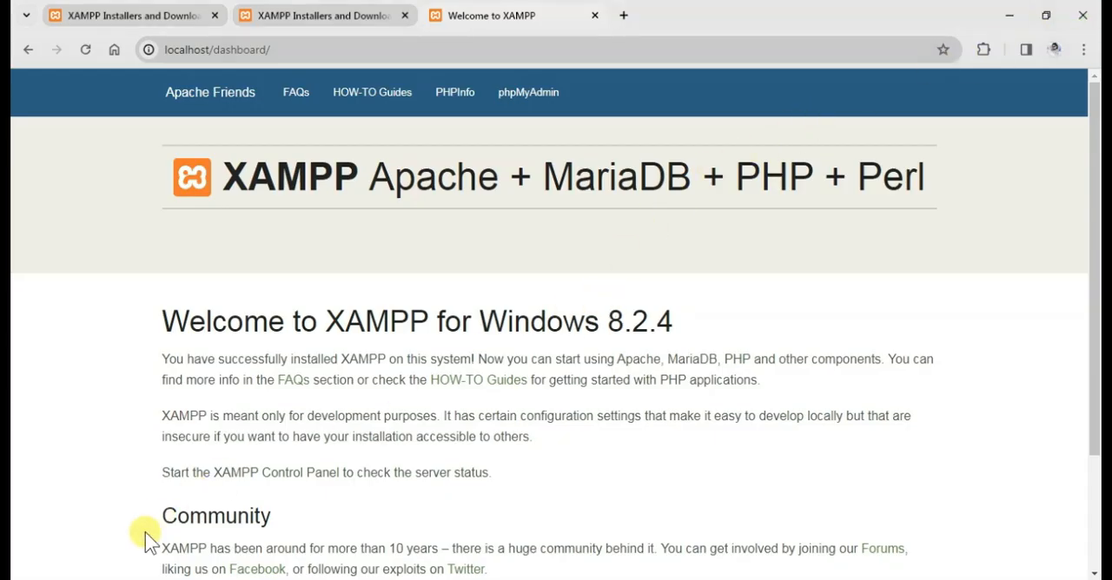
Open XAMPP Control Panel through a Windows search for "xa" and move its window toward the middle of the screen.
{"action": "key", "text": "super+s"}
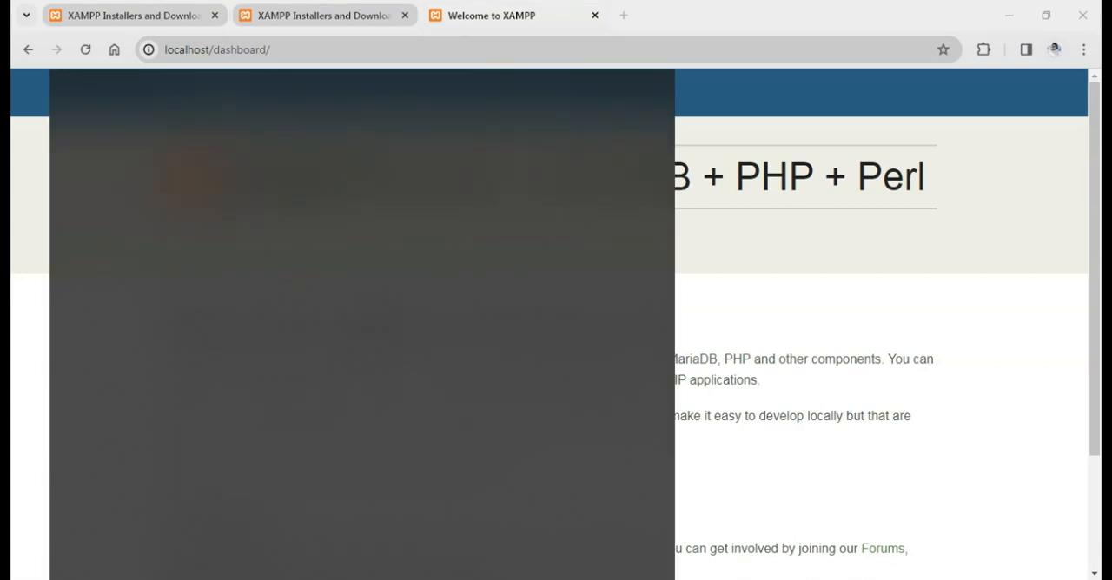
{"action": "type", "text": "xa"}
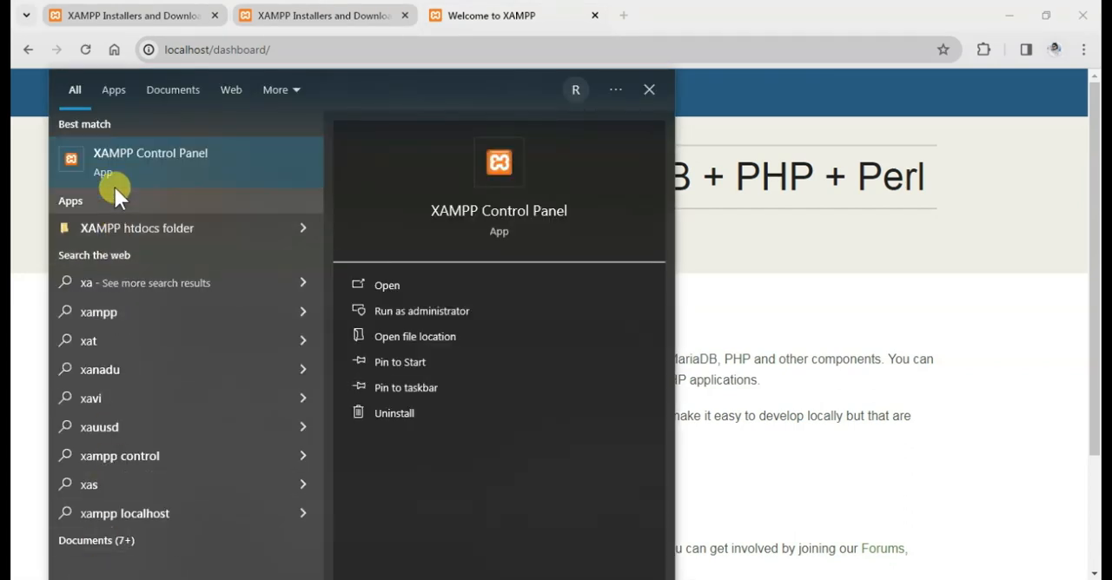
{"action": "left_click", "coordinate": [164, 162]}
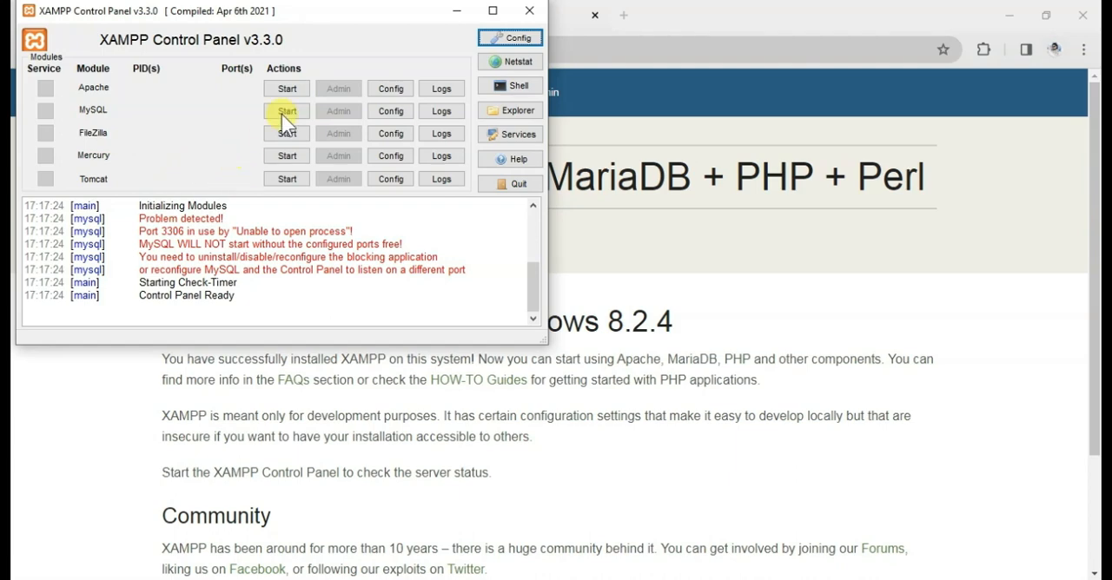
{"action": "left_click_drag", "start_coordinate": [319, 22], "coordinate": [637, 145]}
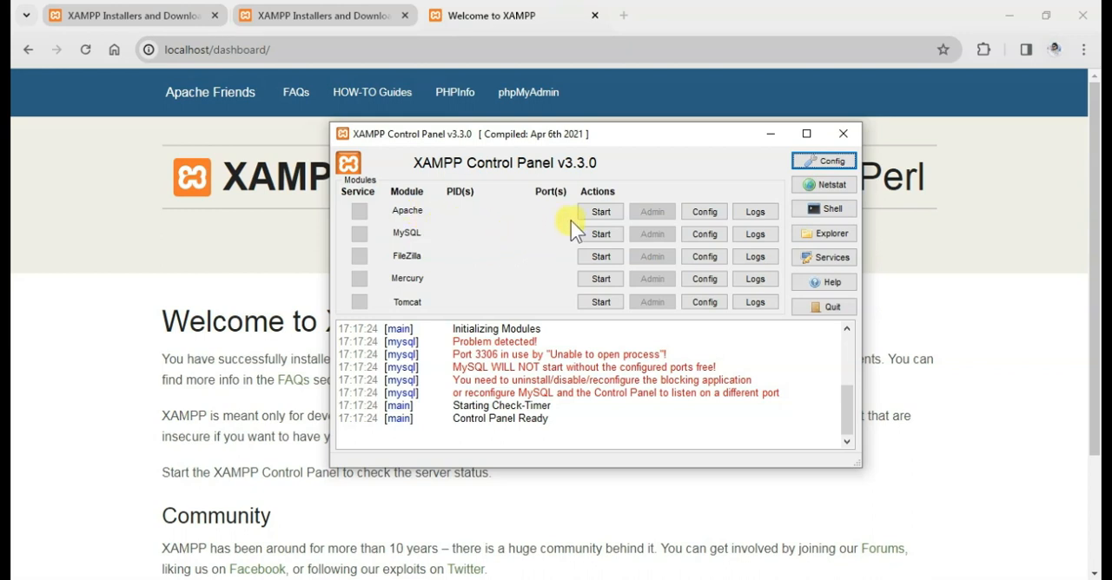
Start the Apache module, try to start the MySQL module and review its log messages.
{"action": "left_click", "coordinate": [594, 214]}
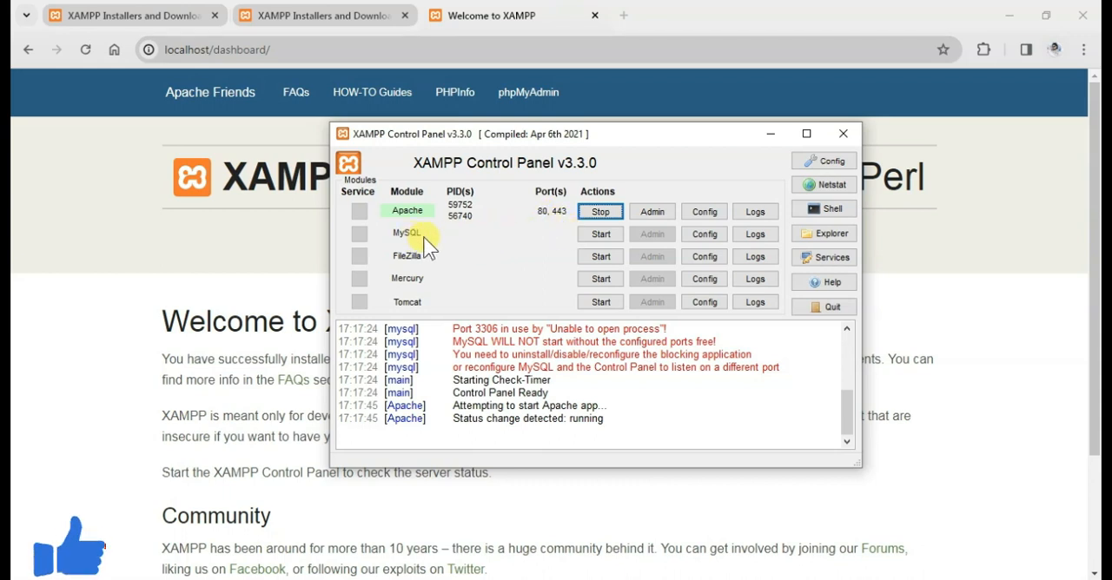
{"action": "left_click", "coordinate": [600, 234]}
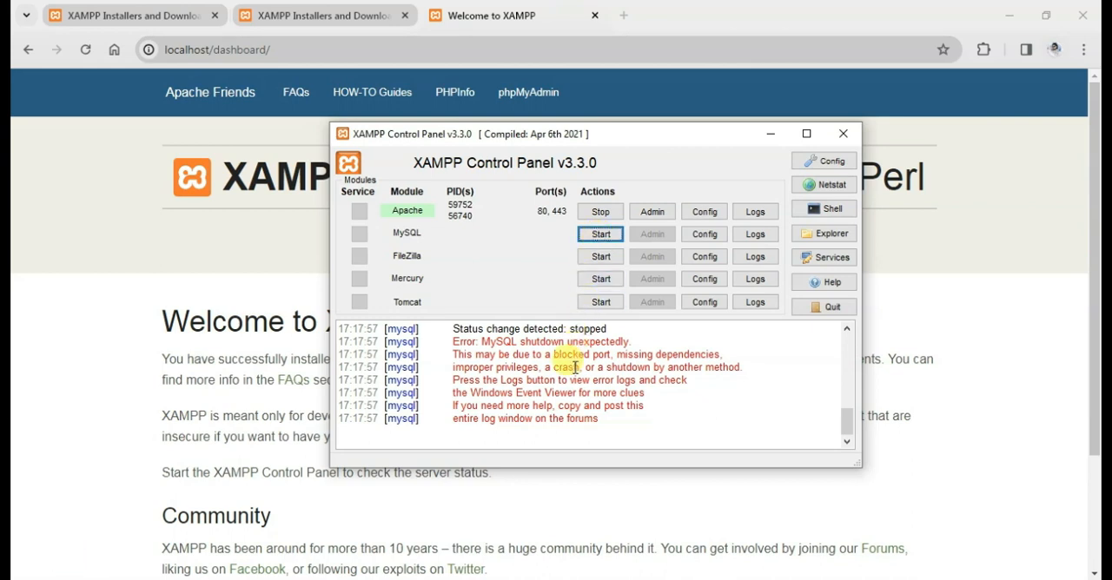
{"action": "scroll", "coordinate": [563, 379], "scroll_direction": "up", "scroll_amount": 1}
{"action": "scroll", "coordinate": [562, 379], "scroll_direction": "up", "scroll_amount": 4}
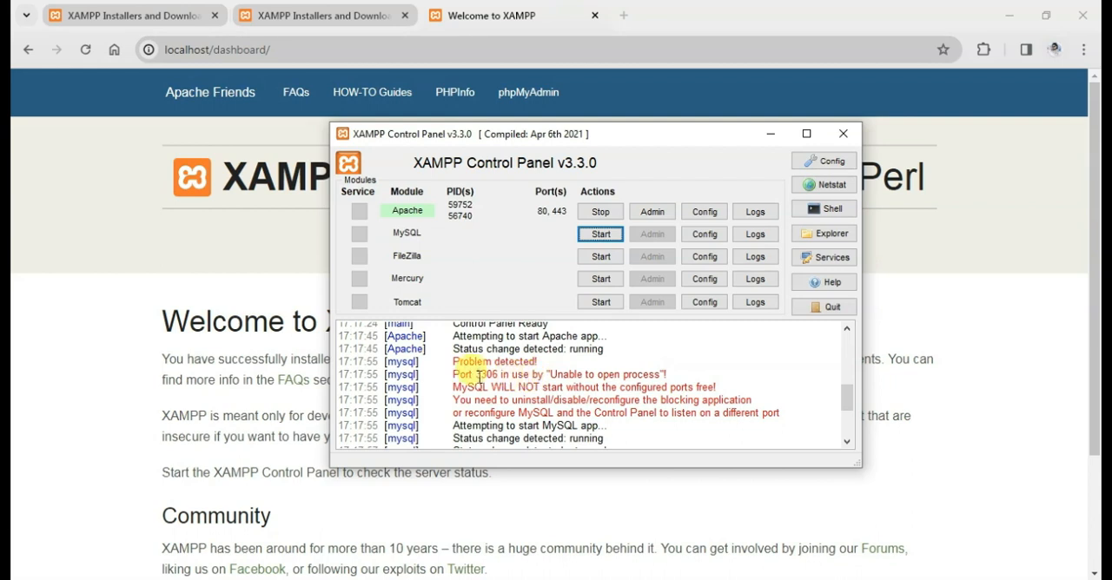
Highlight the port named in the MySQL error log, clear the highlight, and stop the Apache module.
{"action": "left_click_drag", "start_coordinate": [453, 374], "coordinate": [501, 375]}
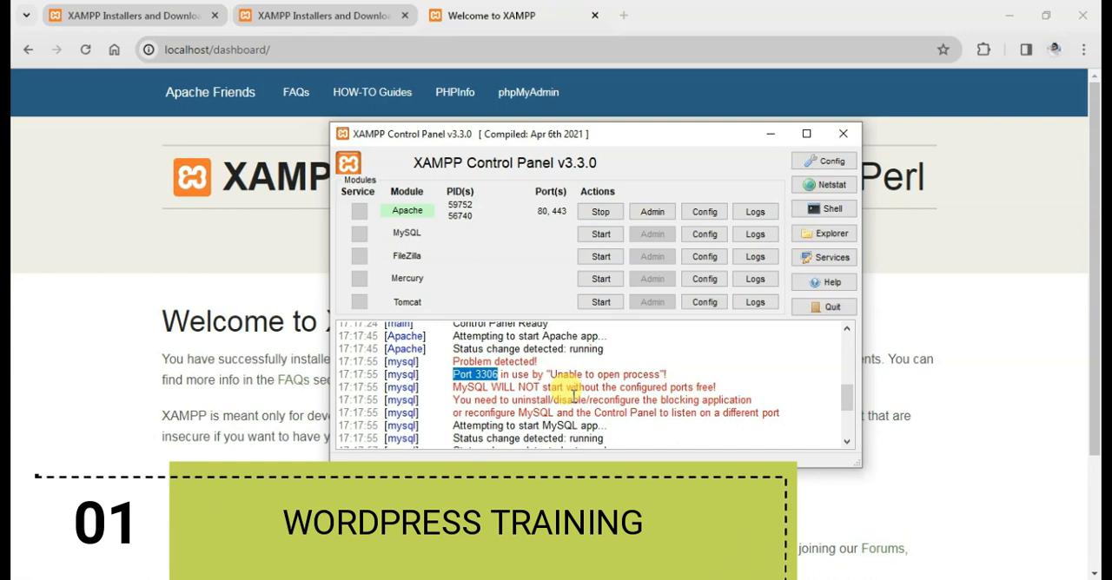
{"action": "left_click", "coordinate": [522, 391]}
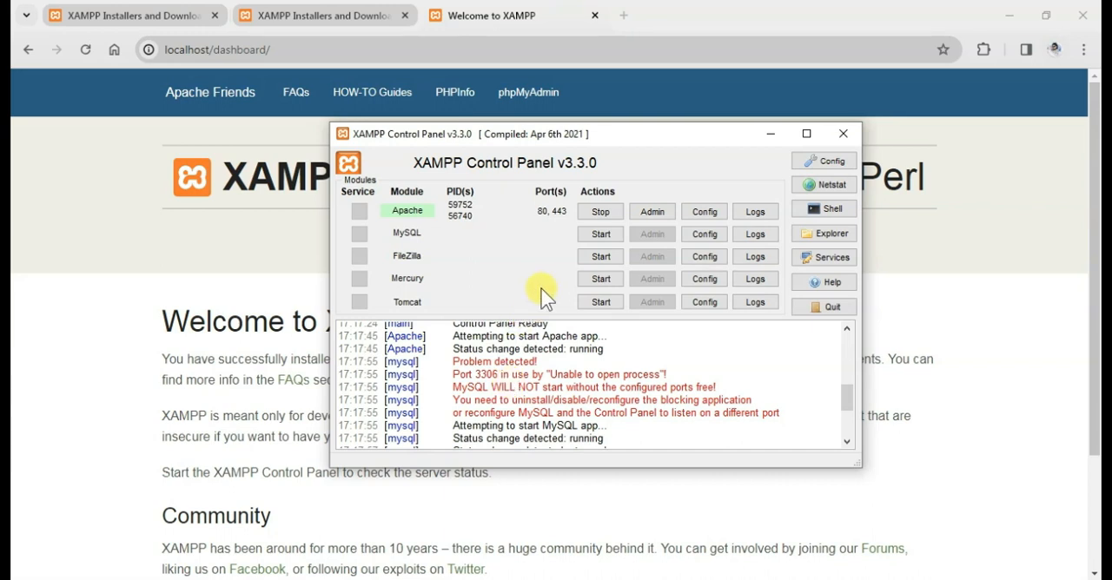
{"action": "left_click", "coordinate": [597, 216]}
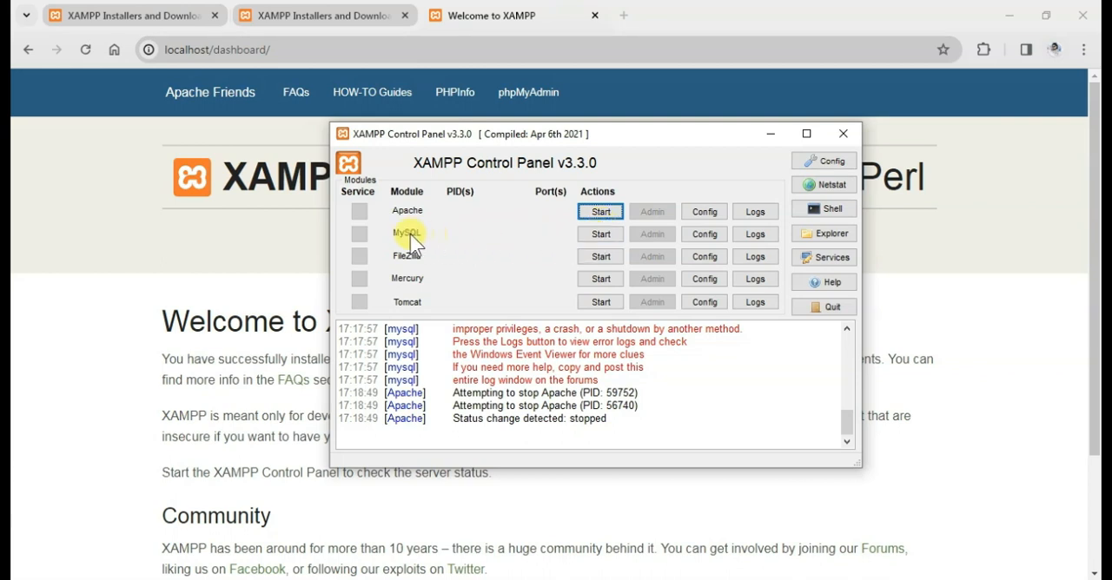
Open the MySQL configuration file my.ini in Notepad and maximize its window.
{"action": "left_click", "coordinate": [699, 237]}
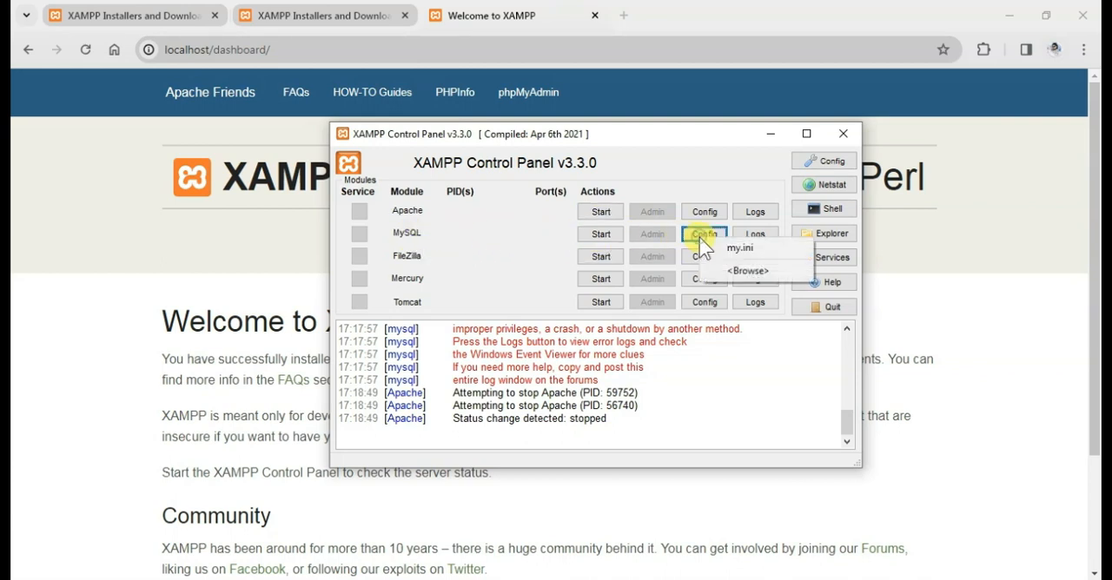
{"action": "left_click", "coordinate": [743, 250]}
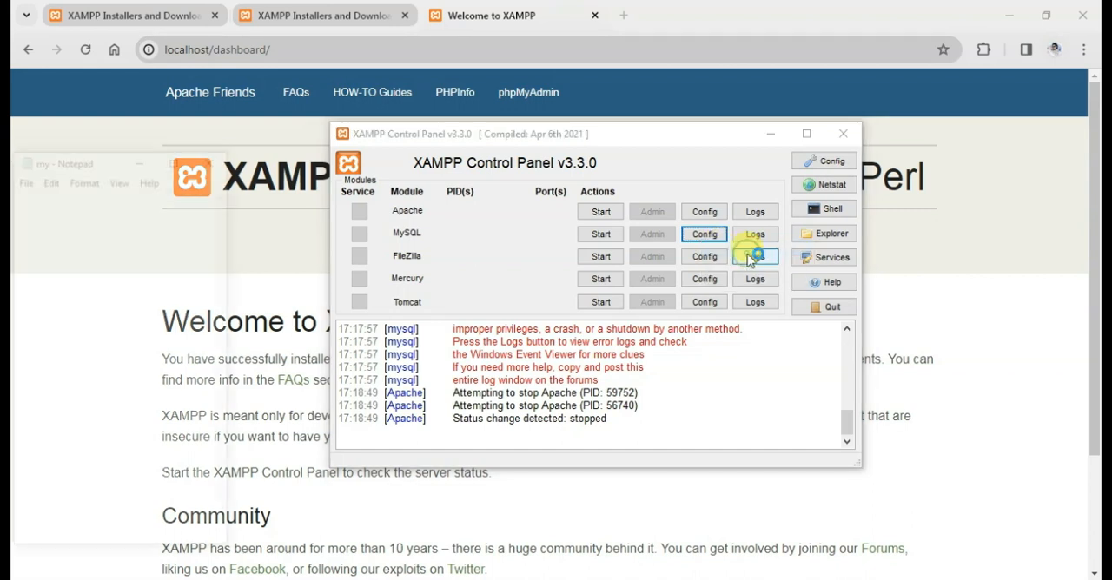
{"action": "left_click", "coordinate": [176, 157]}
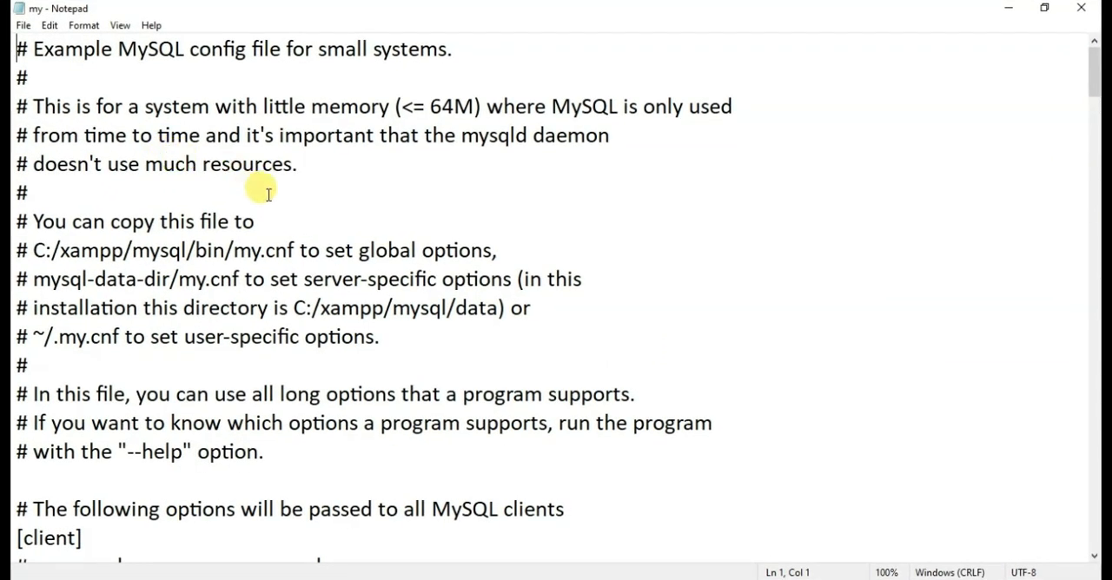
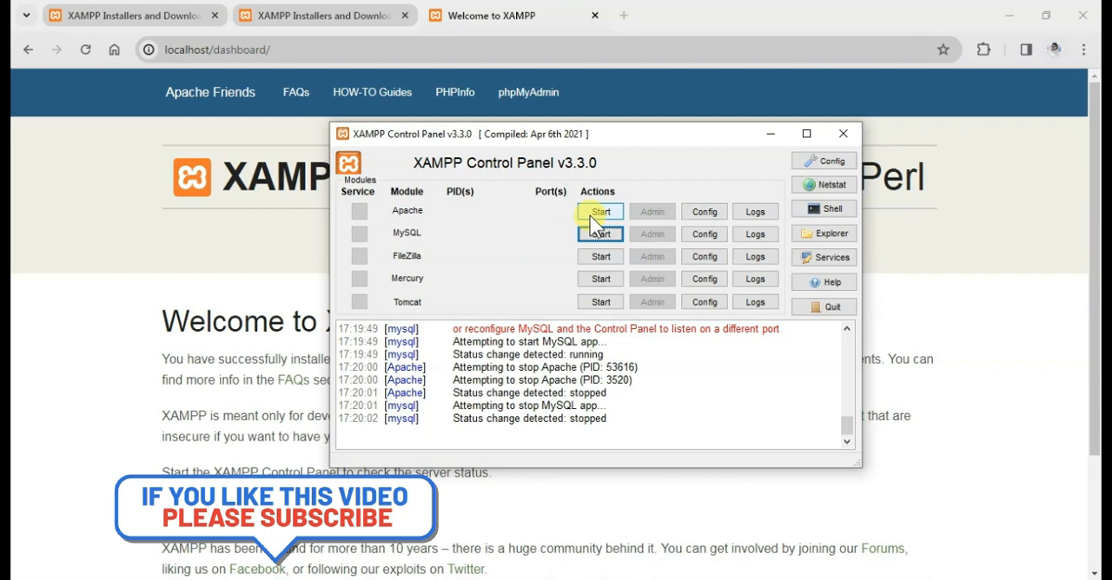
Open the Apache configuration file httpd.conf in Notepad and maximize its window.
{"action": "left_click", "coordinate": [703, 213]}
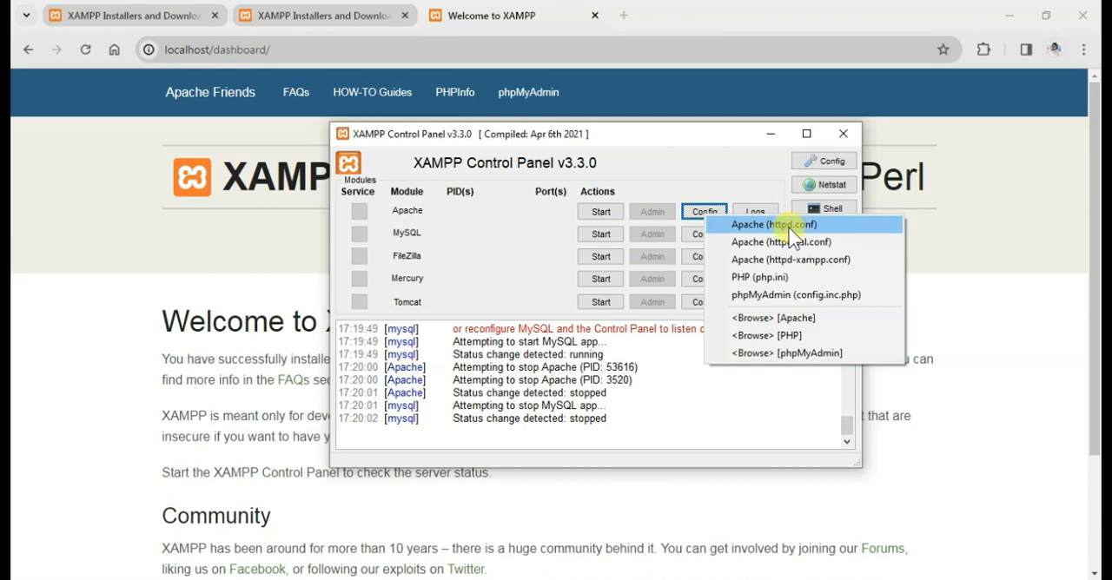
{"action": "left_click", "coordinate": [791, 228]}
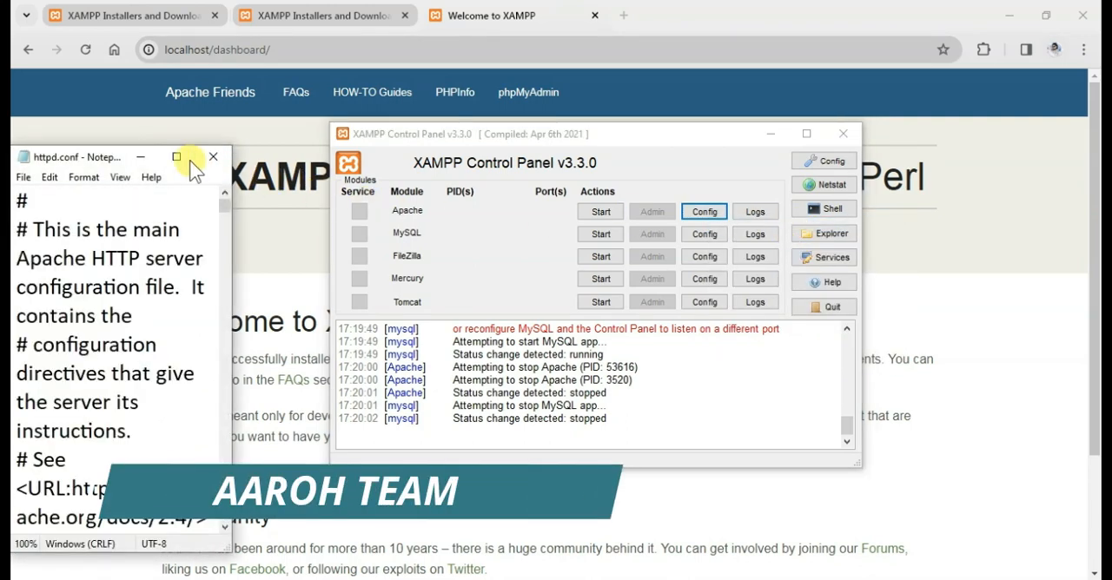
{"action": "left_click", "coordinate": [171, 156]}
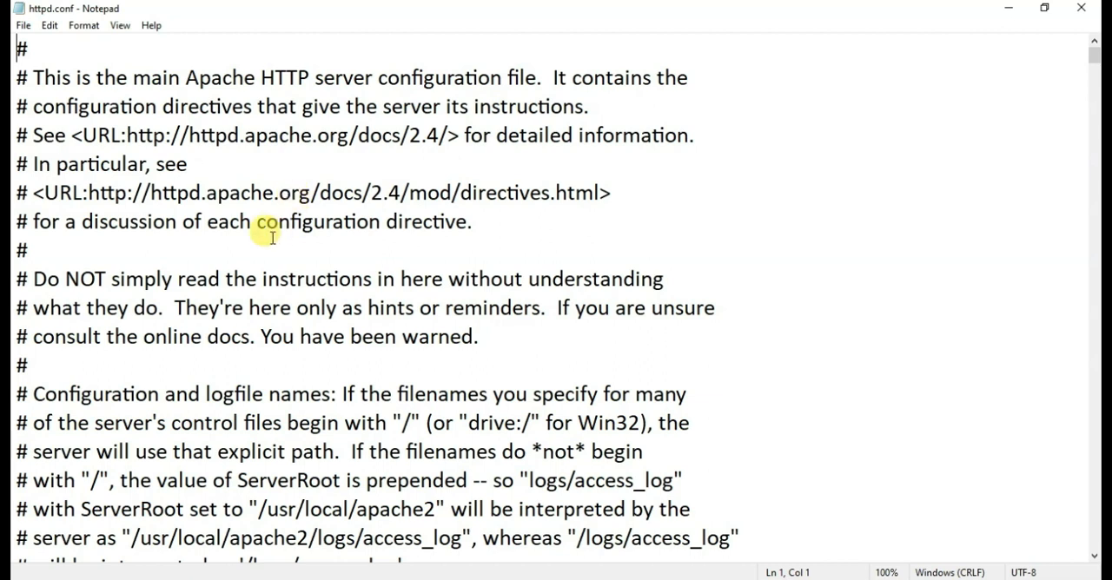
Change the uncommented Listen directive in httpd.conf to port 8080.
{"action": "scroll", "coordinate": [261, 252], "scroll_direction": "down", "scroll_amount": 4}
{"action": "scroll", "coordinate": [241, 261], "scroll_direction": "down", "scroll_amount": 5}
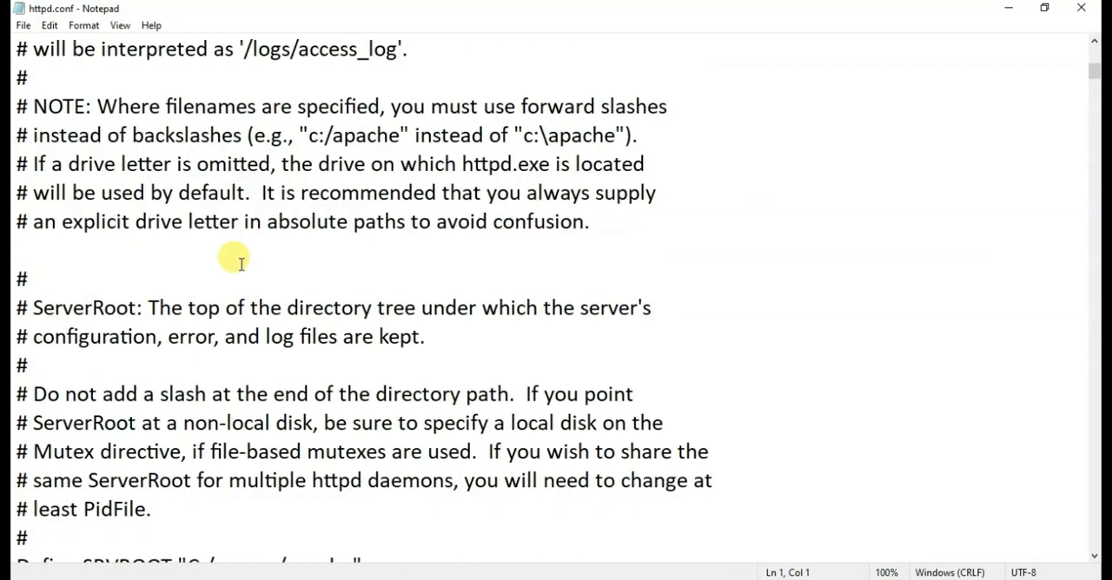
{"action": "scroll", "coordinate": [241, 261], "scroll_direction": "down", "scroll_amount": 7}
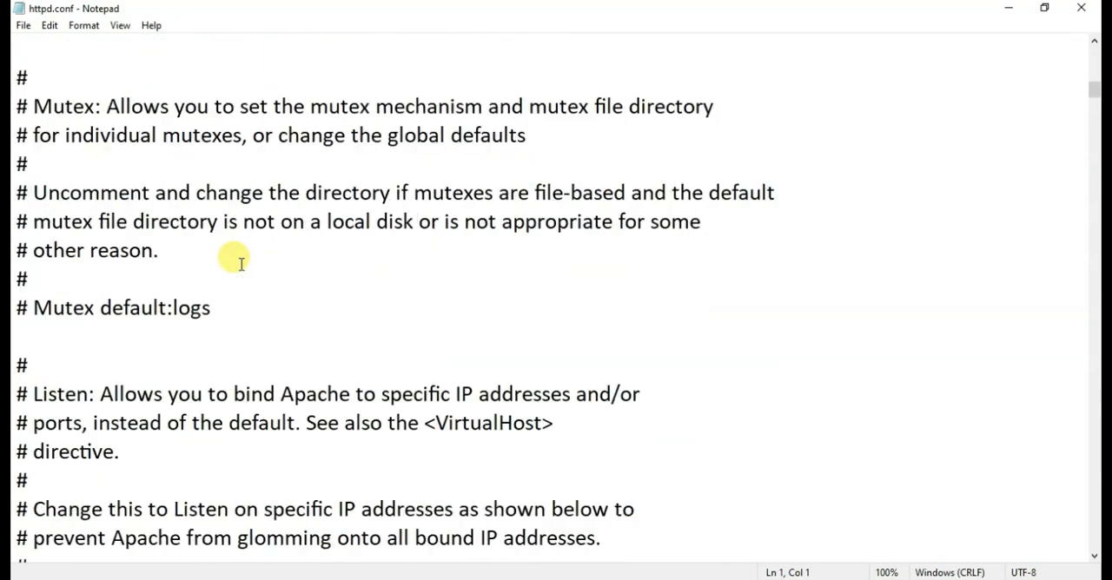
{"action": "scroll", "coordinate": [241, 260], "scroll_direction": "down", "scroll_amount": 1}
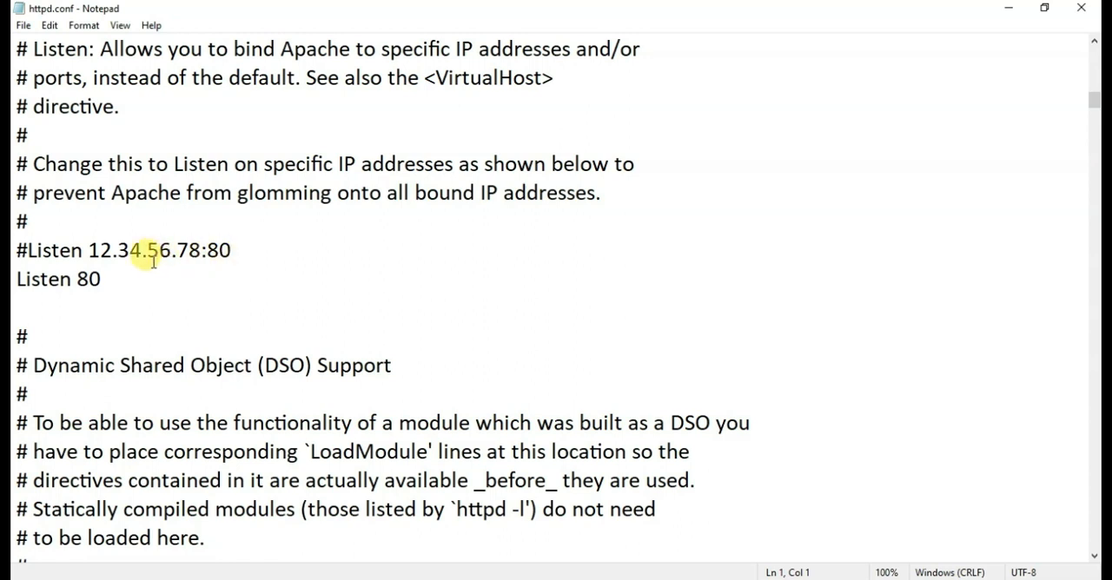
{"action": "left_click_drag", "start_coordinate": [113, 277], "coordinate": [76, 278]}
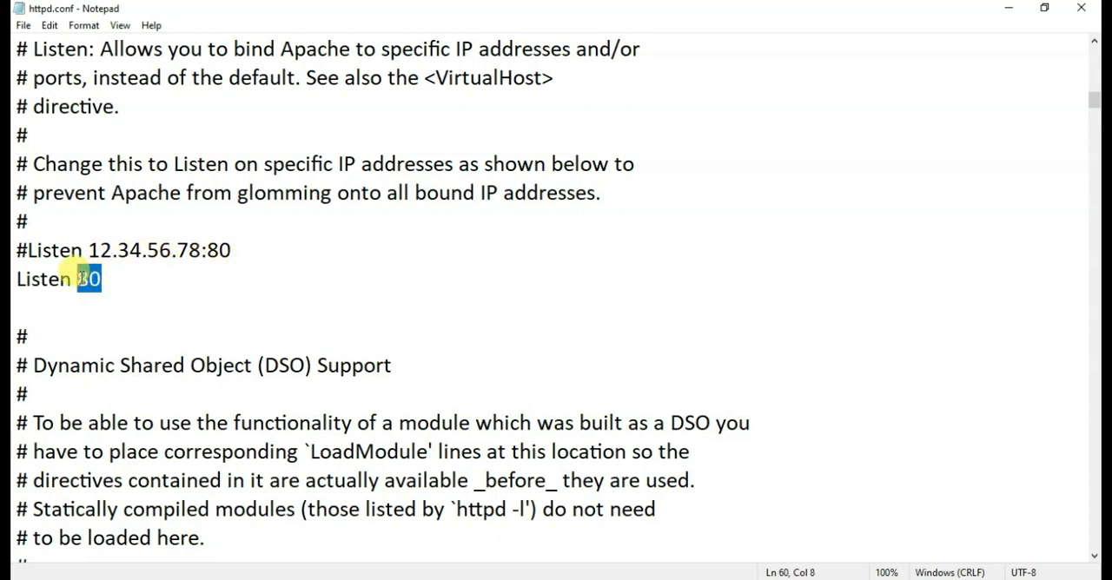
{"action": "left_click", "coordinate": [105, 277]}
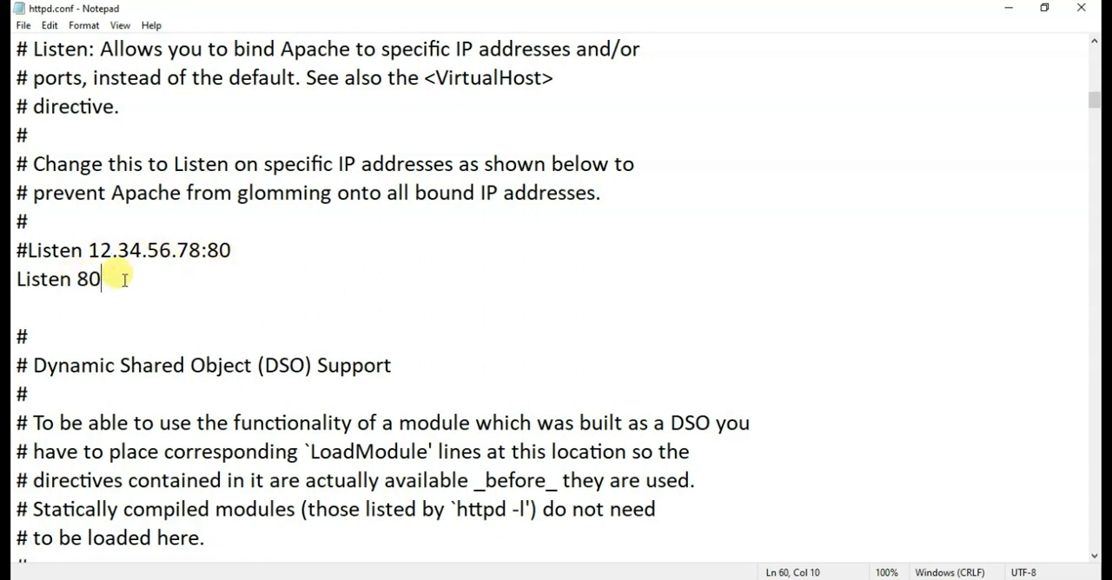
{"action": "type", "text": "80"}
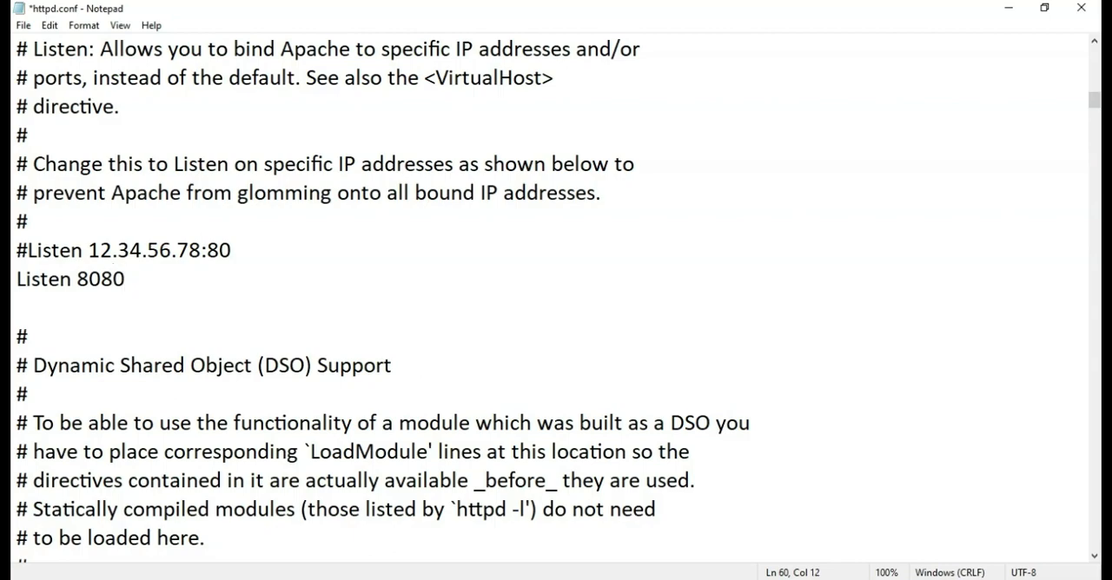
Change the ServerName directive in httpd.conf to localhost:8080.
{"action": "scroll", "coordinate": [128, 296], "scroll_direction": "down", "scroll_amount": 1}
{"action": "scroll", "coordinate": [128, 296], "scroll_direction": "down", "scroll_amount": 12}
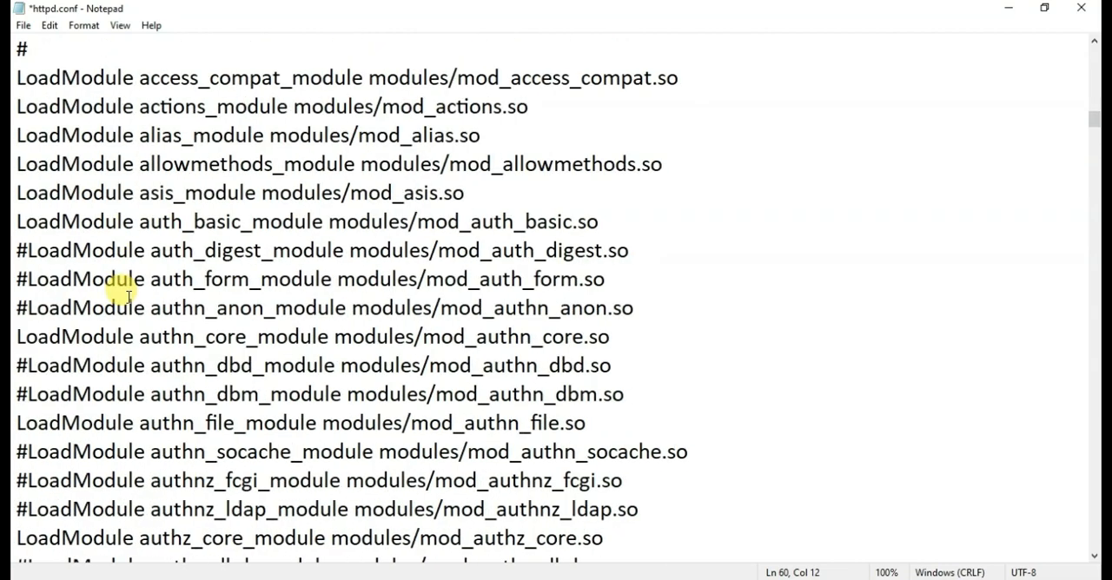
{"action": "scroll", "coordinate": [127, 296], "scroll_direction": "down", "scroll_amount": 16}
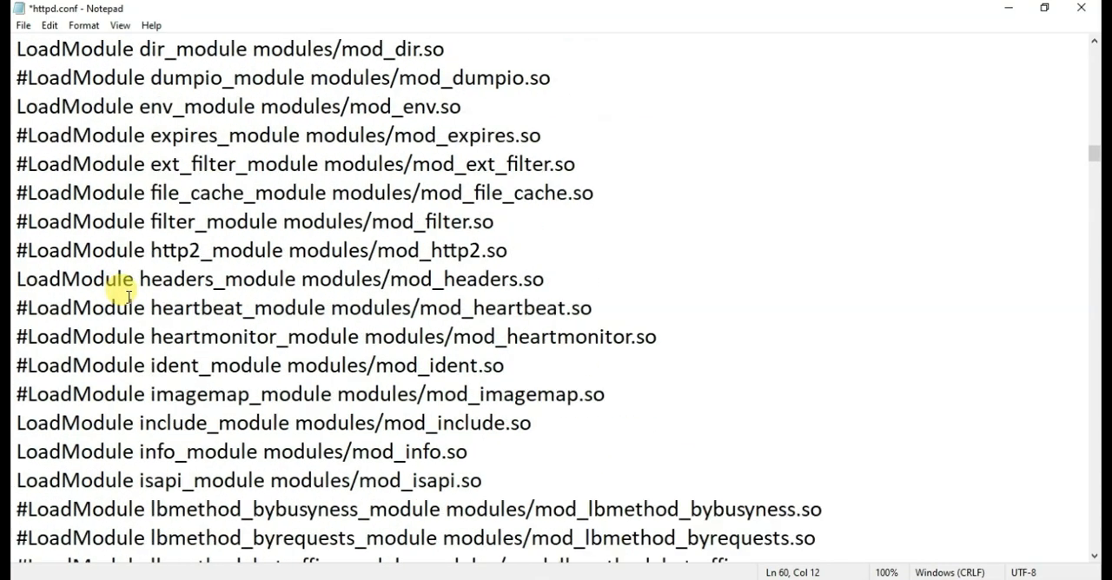
{"action": "scroll", "coordinate": [127, 297], "scroll_direction": "down", "scroll_amount": 13}
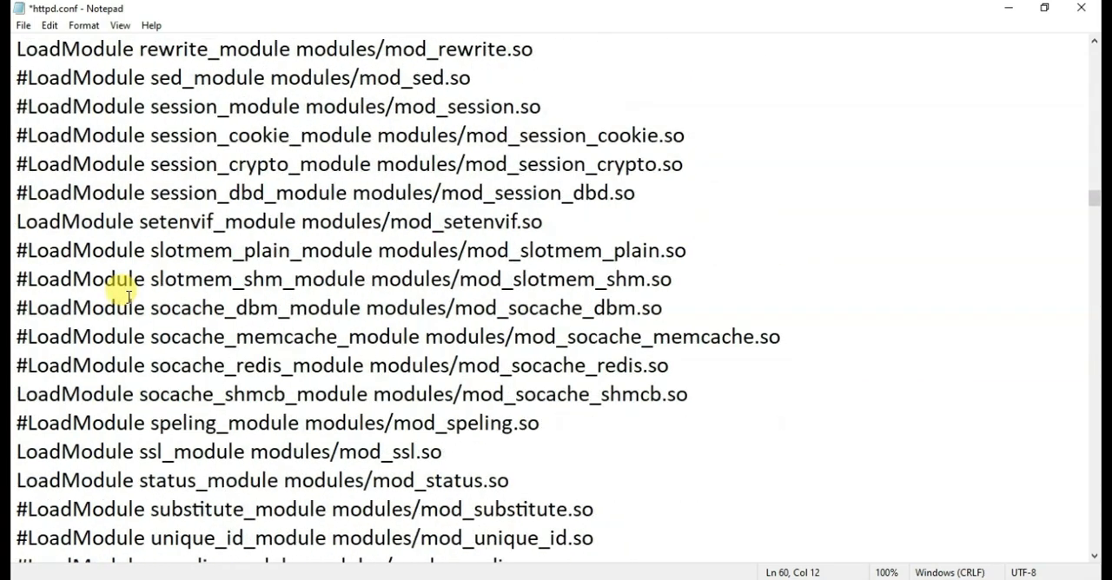
{"action": "scroll", "coordinate": [128, 296], "scroll_direction": "down", "scroll_amount": 8}
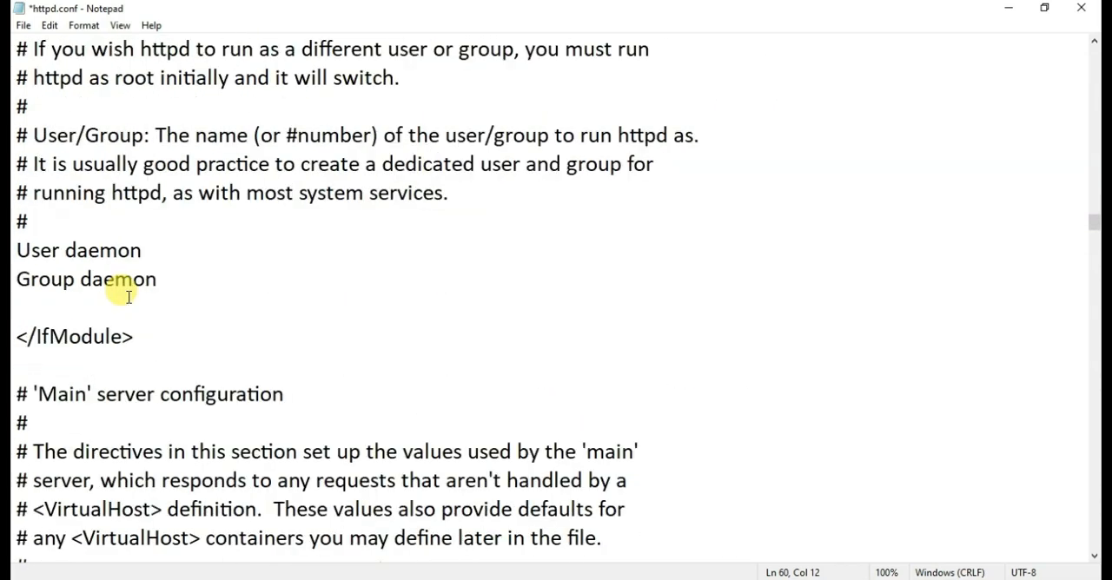
{"action": "scroll", "coordinate": [127, 296], "scroll_direction": "down", "scroll_amount": 3}
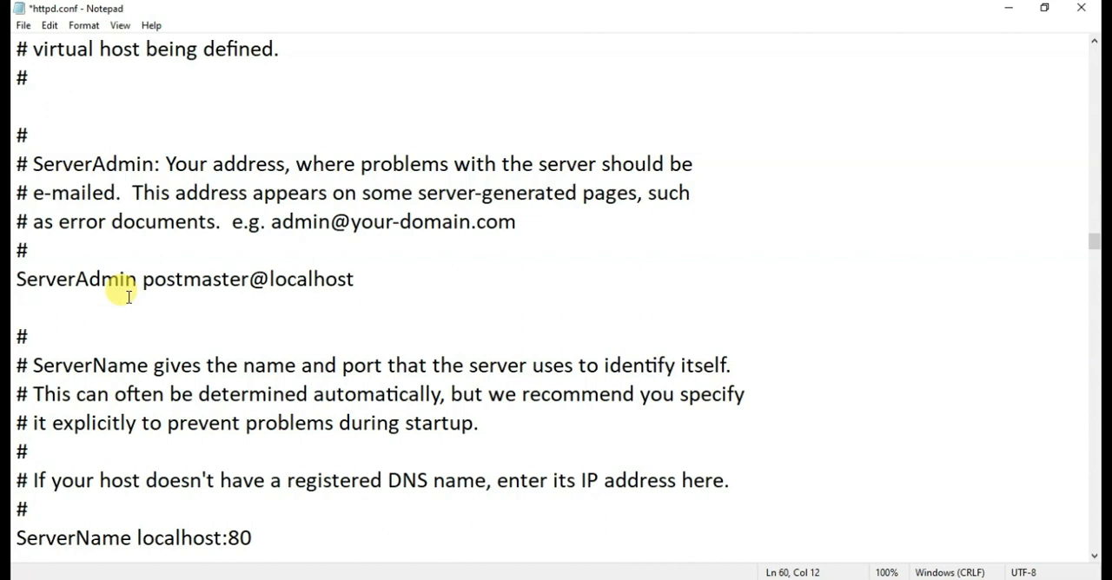
{"action": "scroll", "coordinate": [128, 296], "scroll_direction": "down", "scroll_amount": 3}
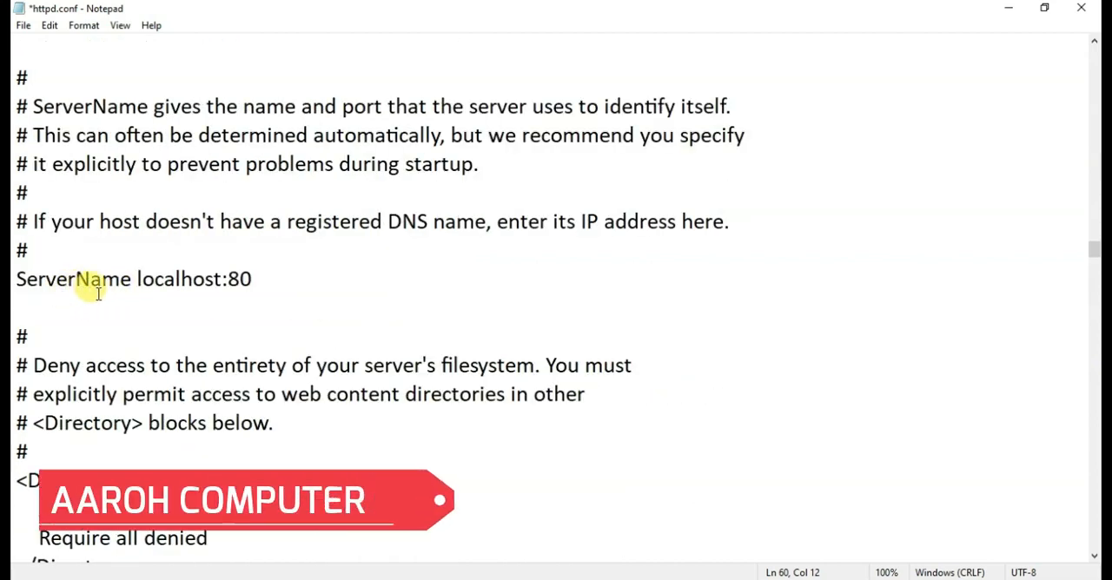
{"action": "left_click", "coordinate": [256, 280]}
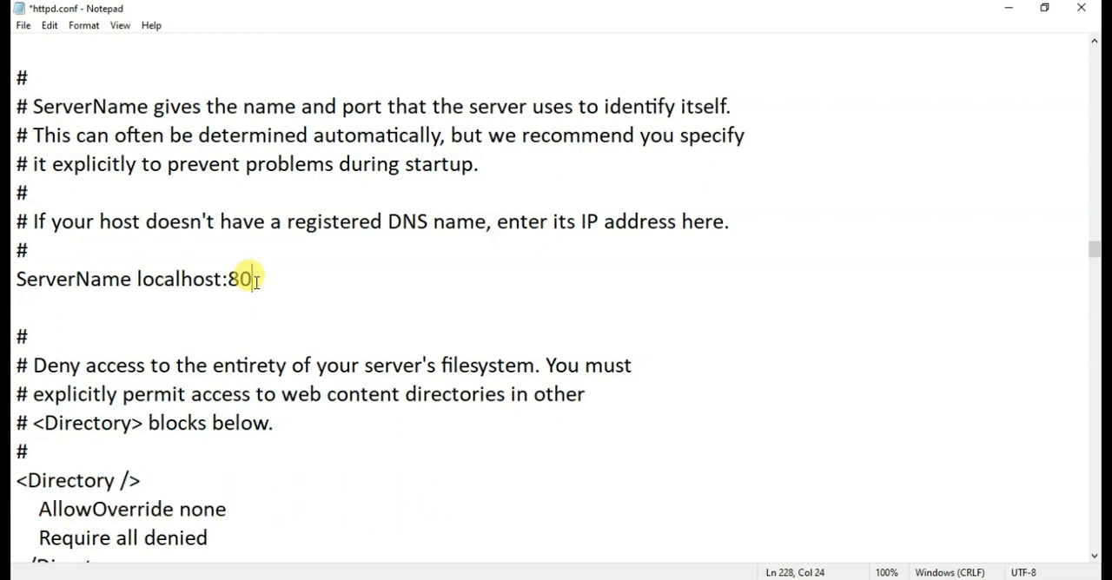
{"action": "type", "text": "80"}
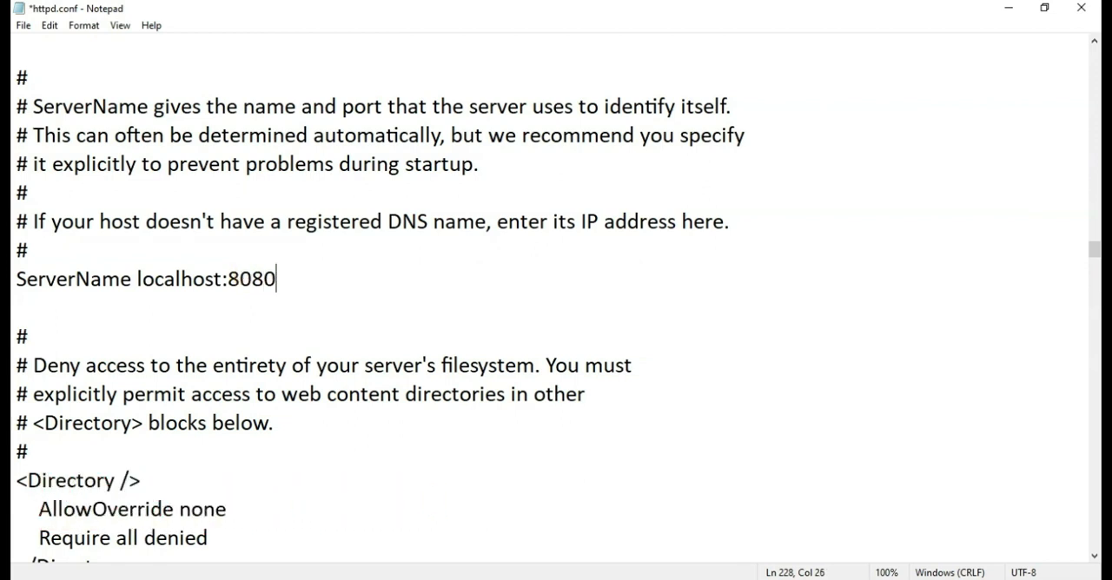
Save the edited httpd.conf file and close it.
{"action": "left_click", "coordinate": [24, 25]}
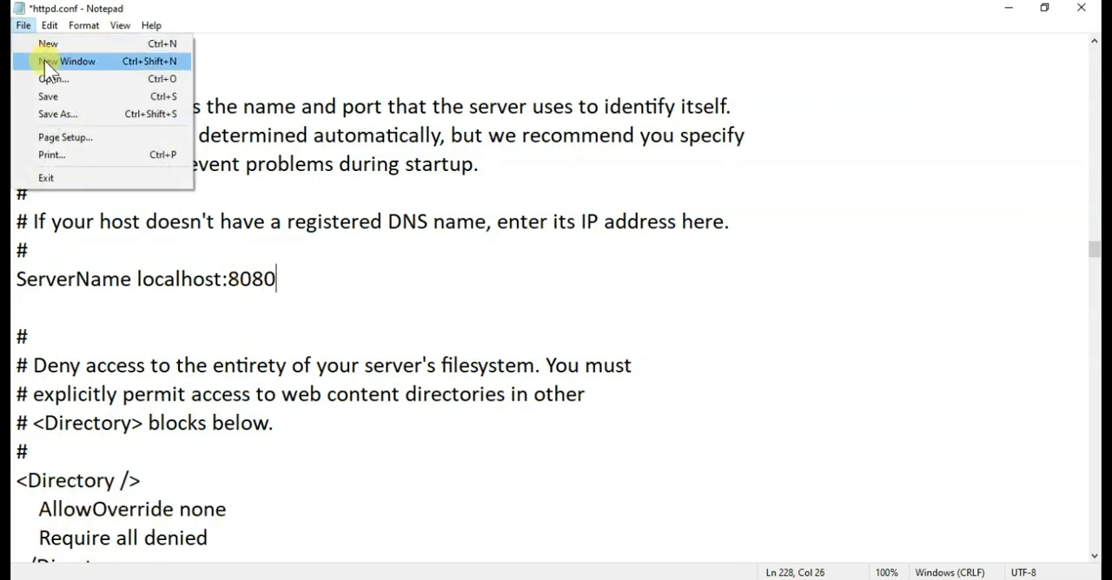
{"action": "left_click", "coordinate": [54, 97]}
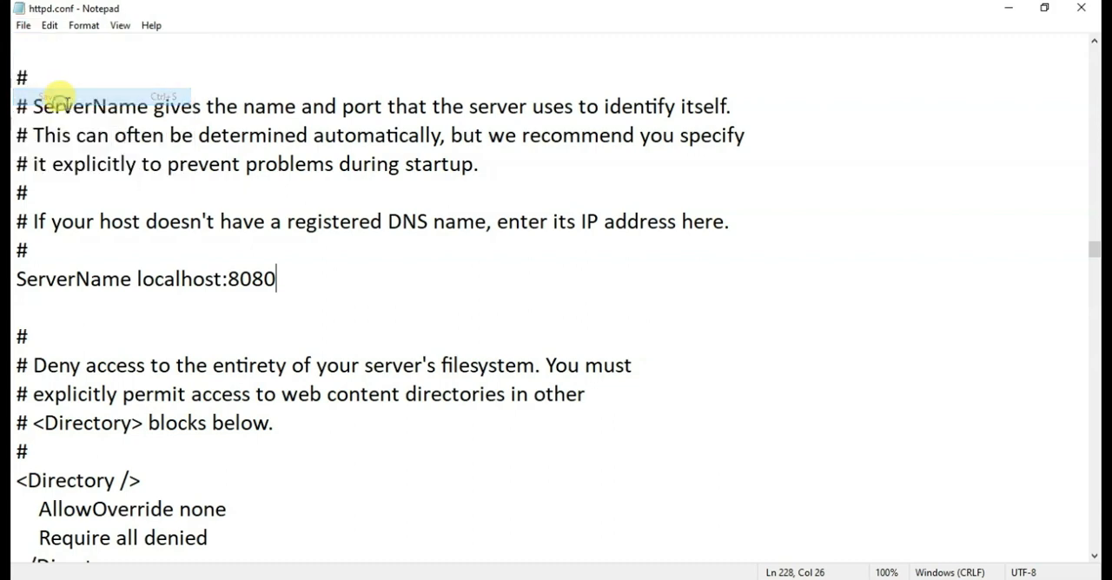
{"action": "left_click", "coordinate": [1080, 8]}
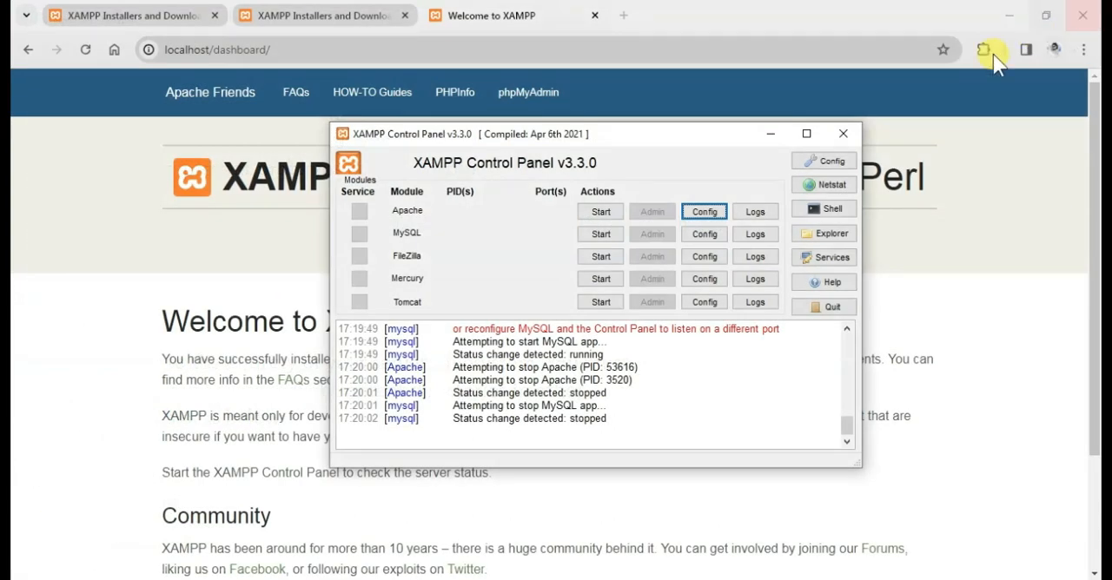
Start the Apache and MySQL modules, and minimize the XAMPP Control Panel.
{"action": "left_click", "coordinate": [603, 212]}
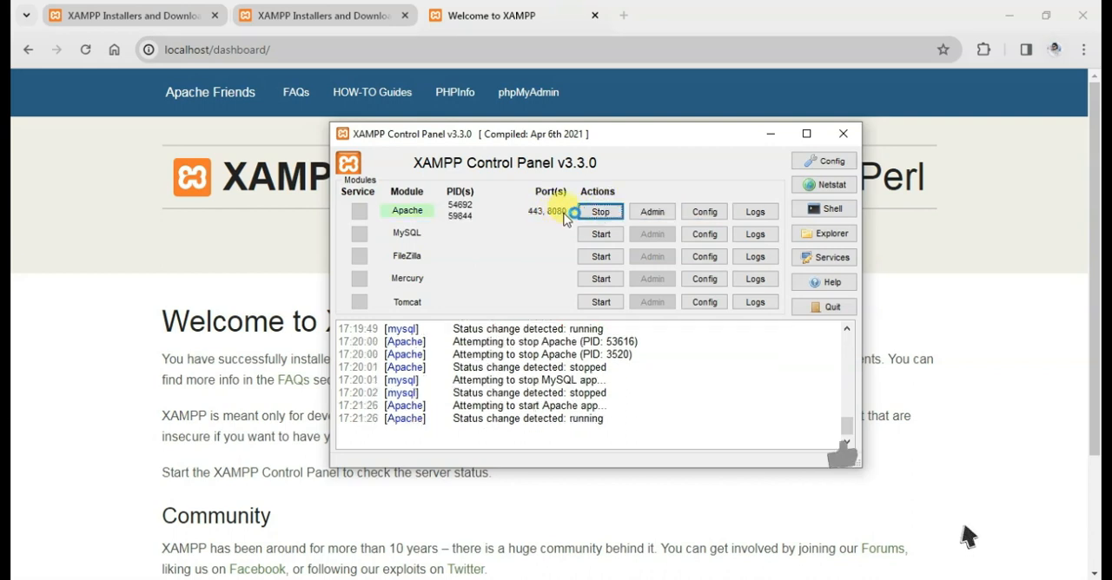
{"action": "left_click", "coordinate": [600, 235]}
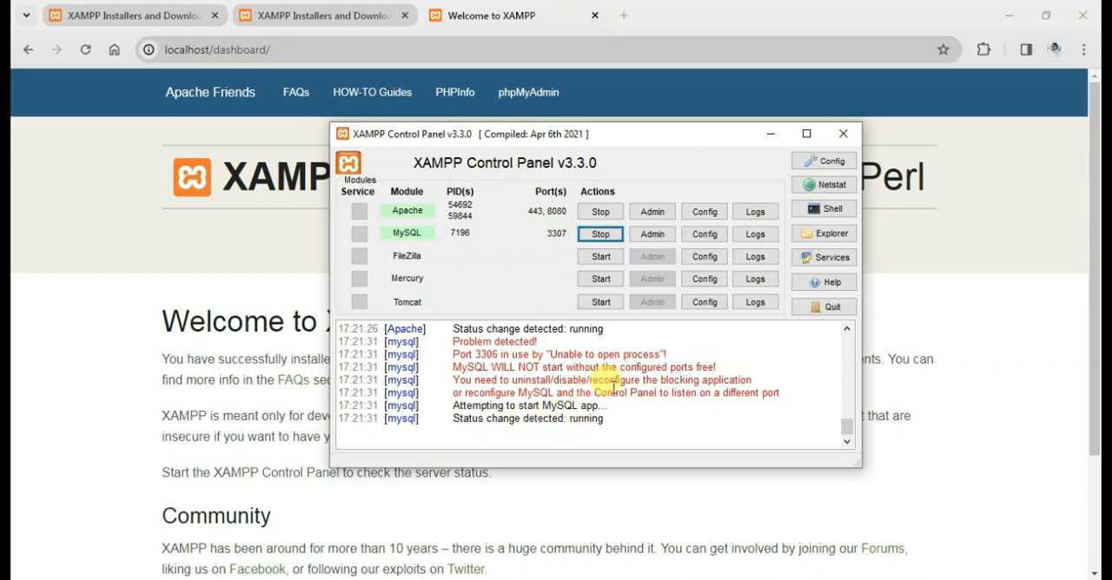
{"action": "left_click", "coordinate": [766, 135]}
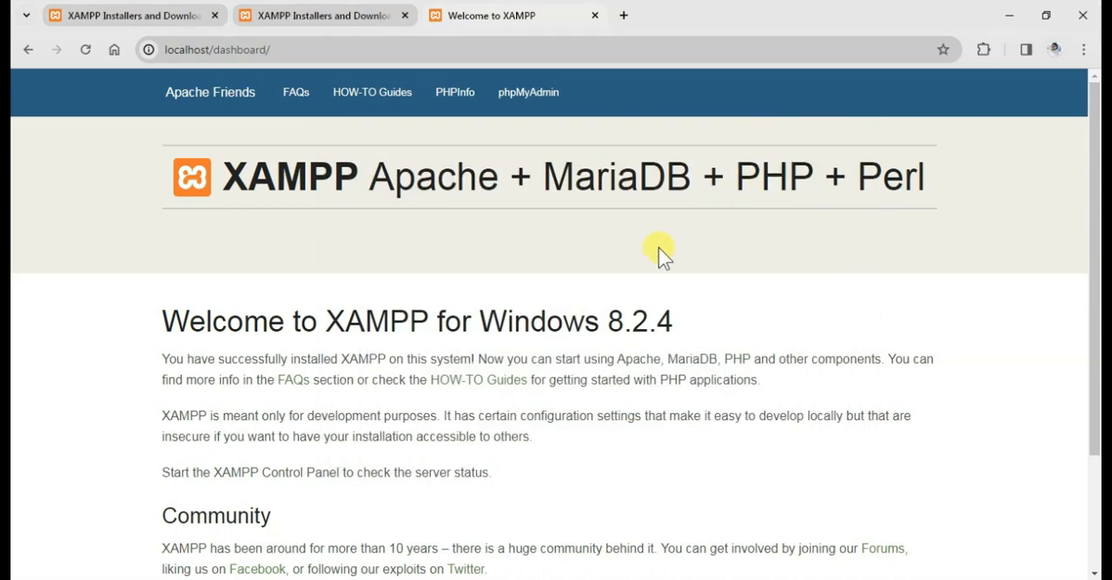
Try to load the XAMPP page in the browser with the addresses localhost and localhost8080.
{"action": "left_click", "coordinate": [587, 46]}
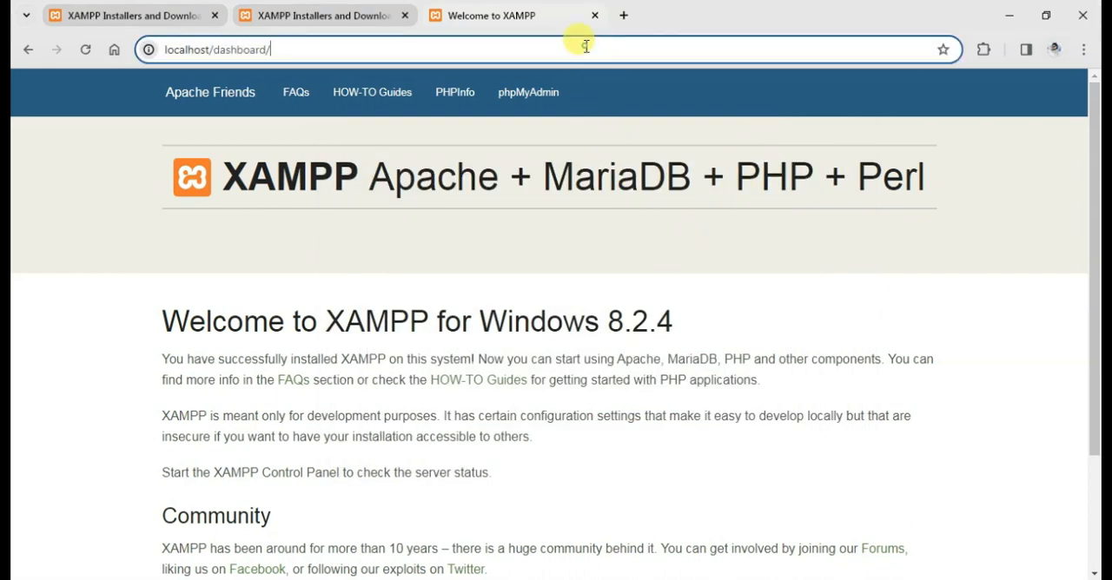
{"action": "type", "text": "lo"}
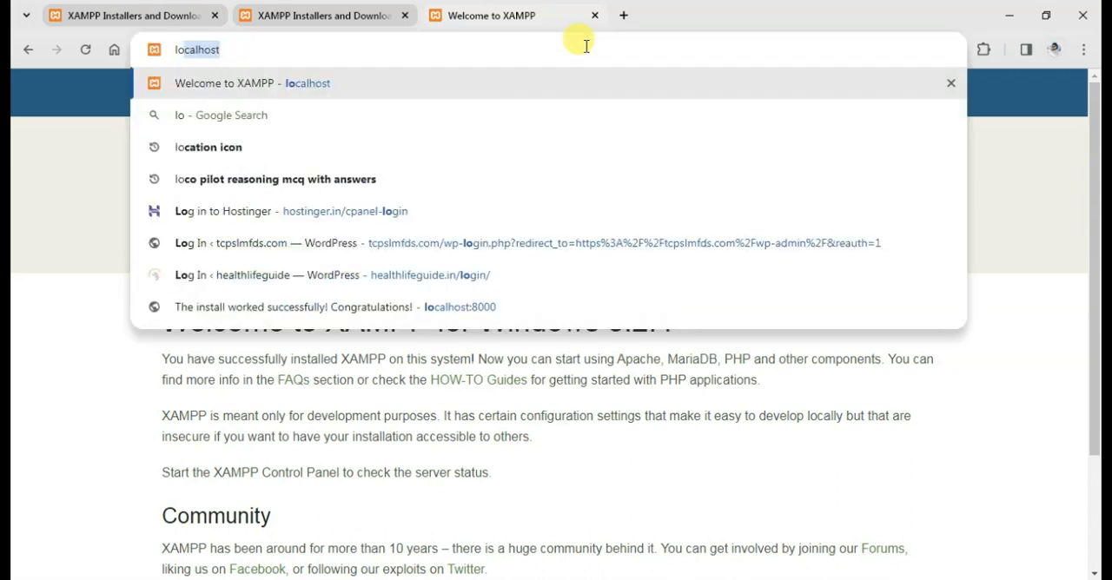
{"action": "key", "text": "Return"}
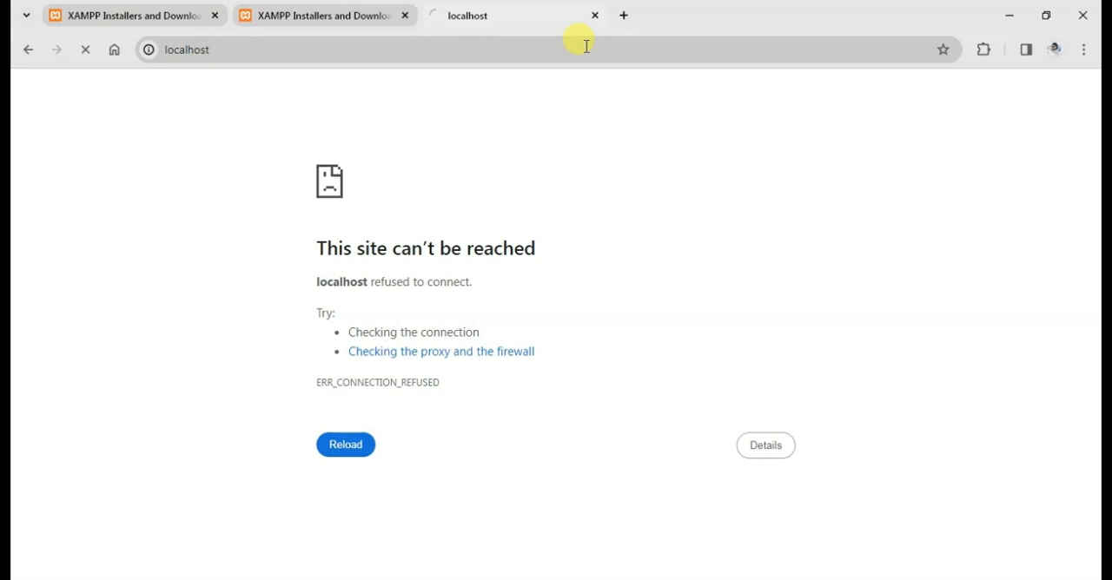
{"action": "left_click", "coordinate": [393, 50]}
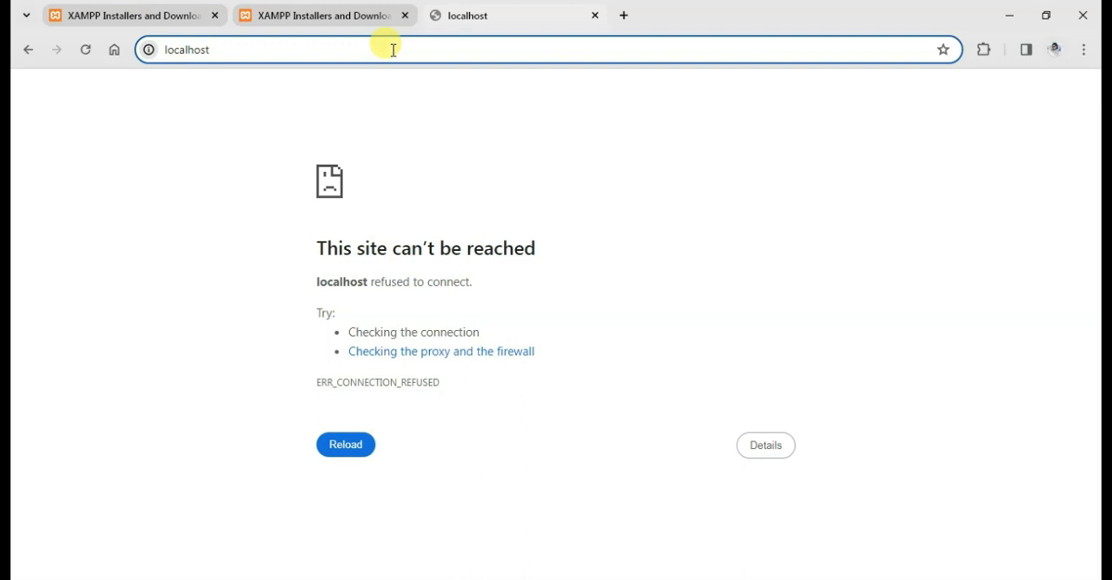
{"action": "type", "text": "8080"}
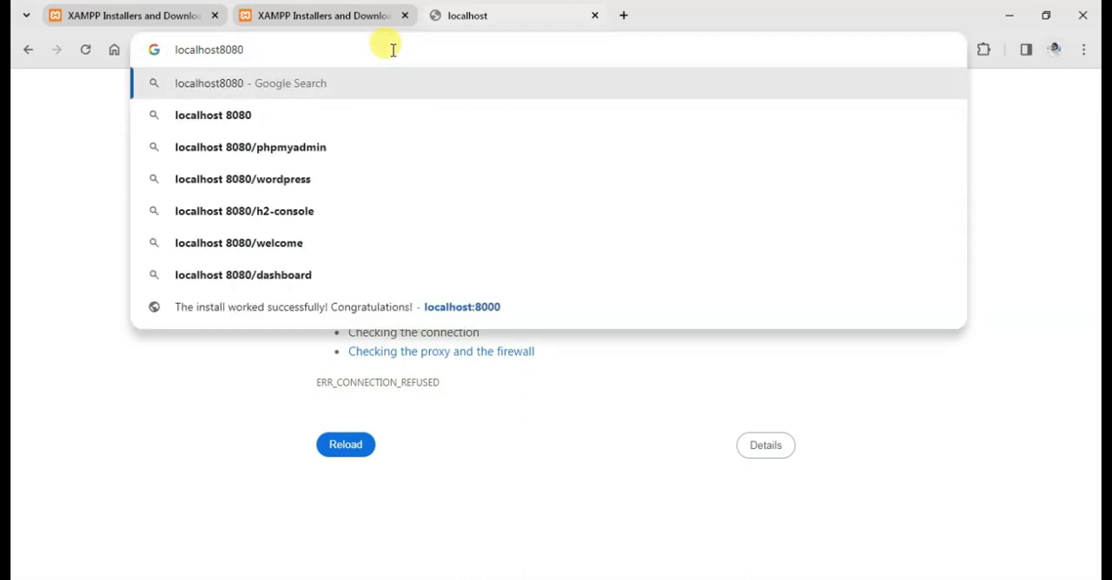
{"action": "key", "text": "Return"}
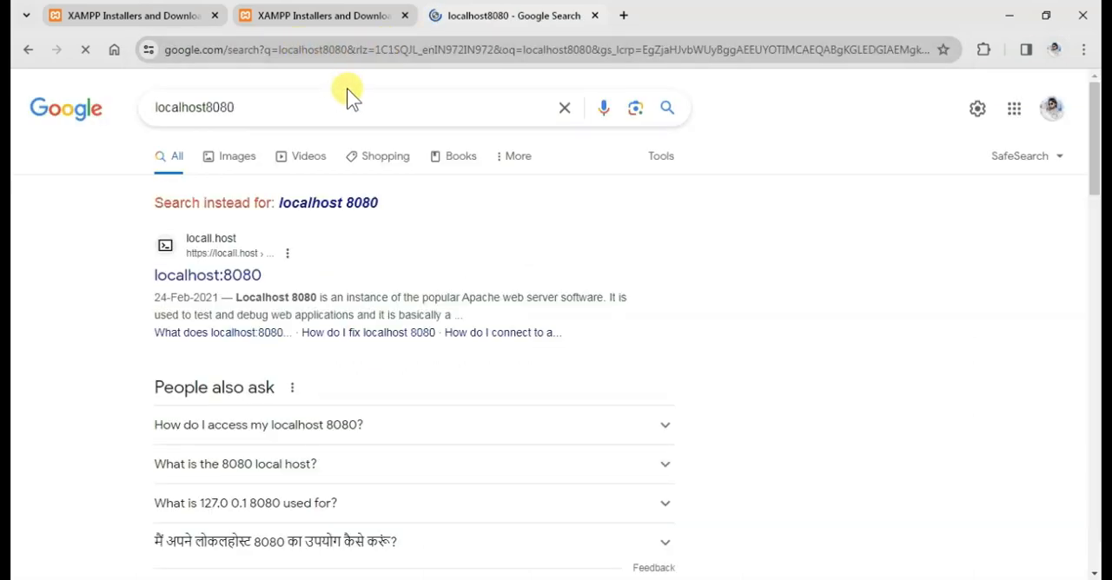
Load the XAMPP dashboard in the browser from localhost:8080.
{"action": "left_click", "coordinate": [218, 49]}
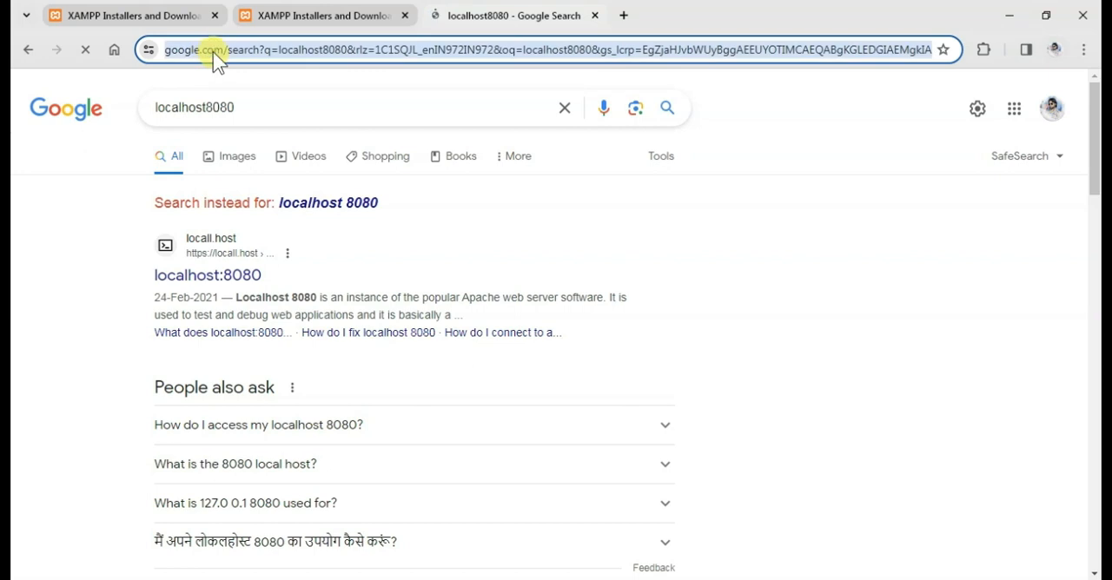
{"action": "type", "text": "loc"}
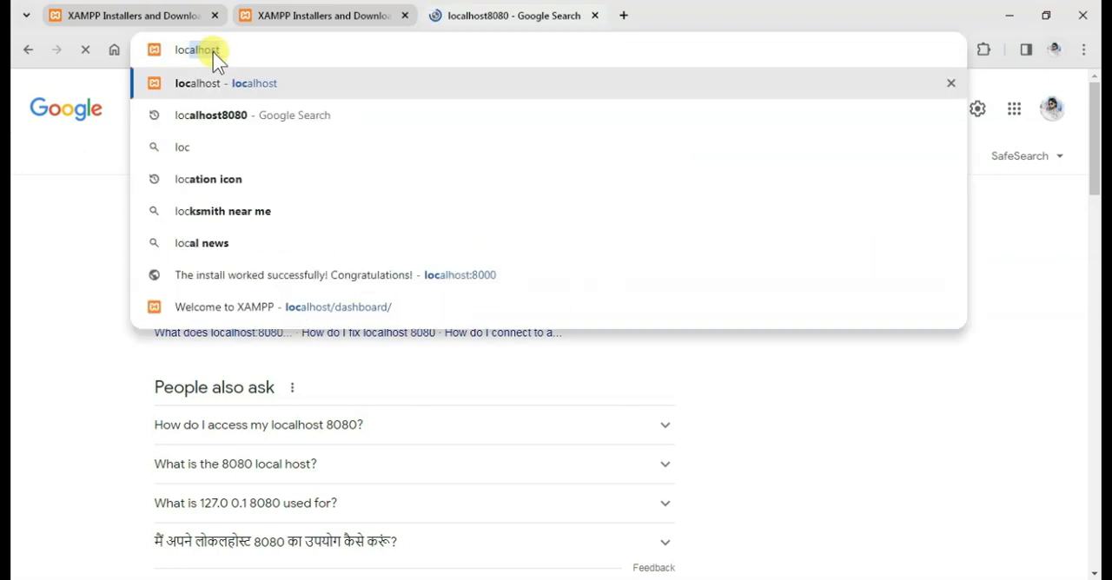
{"action": "type", "text": "alhost:8080"}
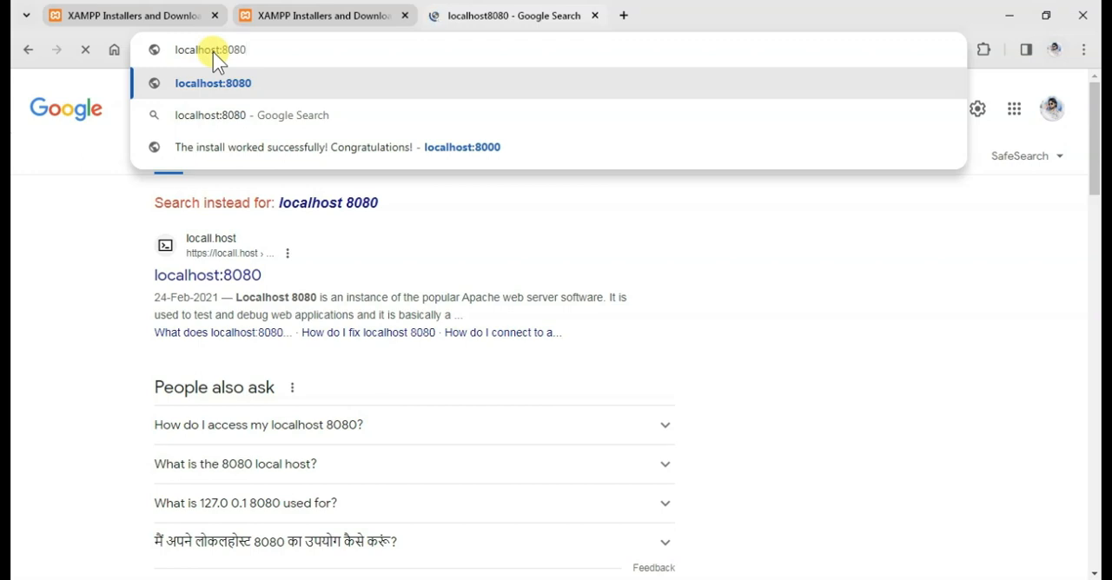
{"action": "key", "text": "Return"}
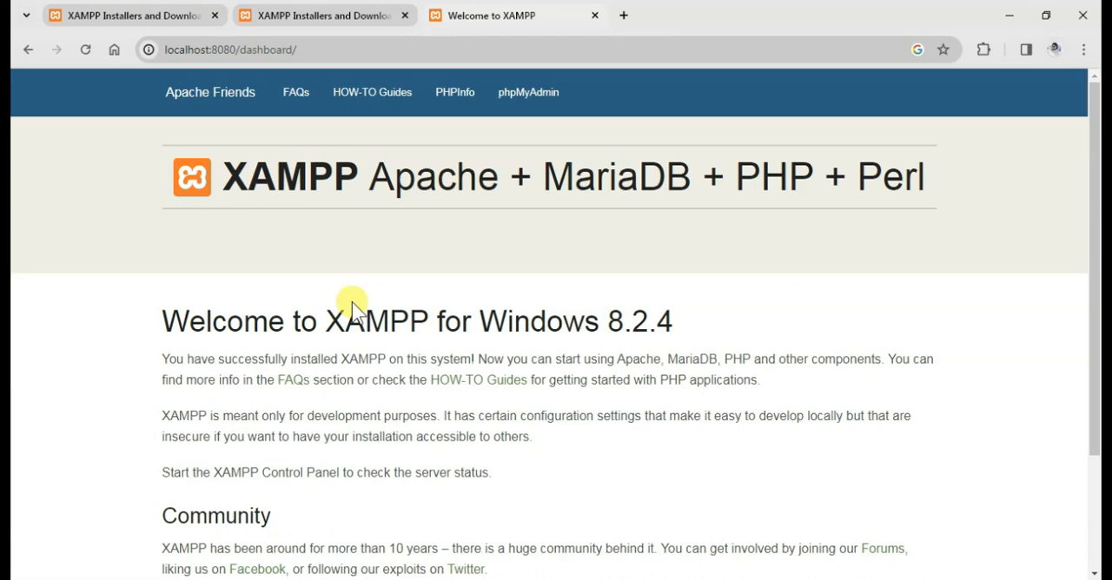
Open the htdocs folder inside C:\xampp in File Explorer.
{"action": "key", "text": "super+e"}
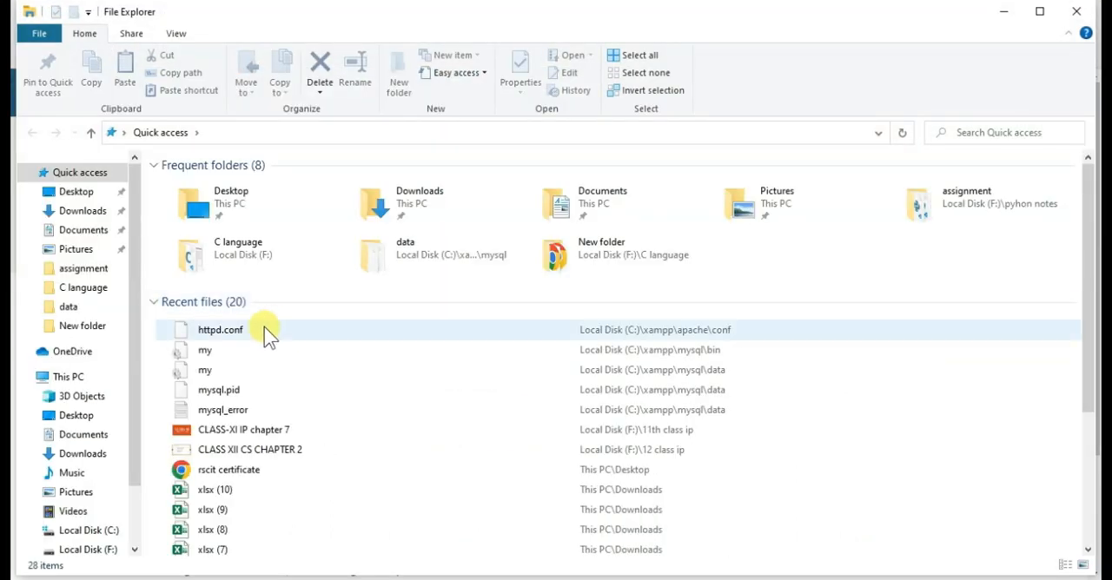
{"action": "left_click", "coordinate": [39, 376]}
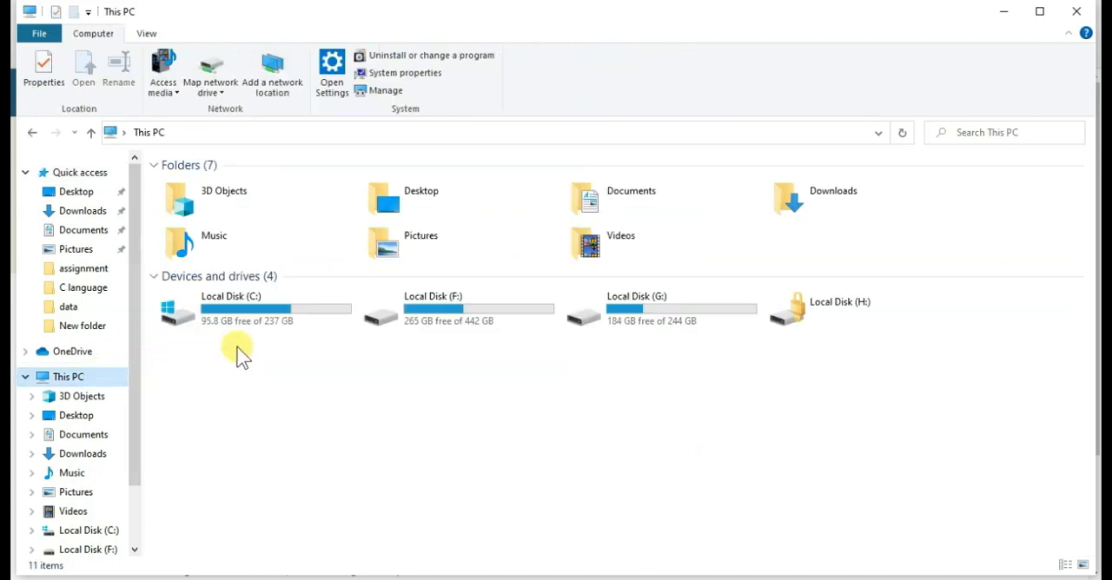
{"action": "double_click", "coordinate": [269, 326]}
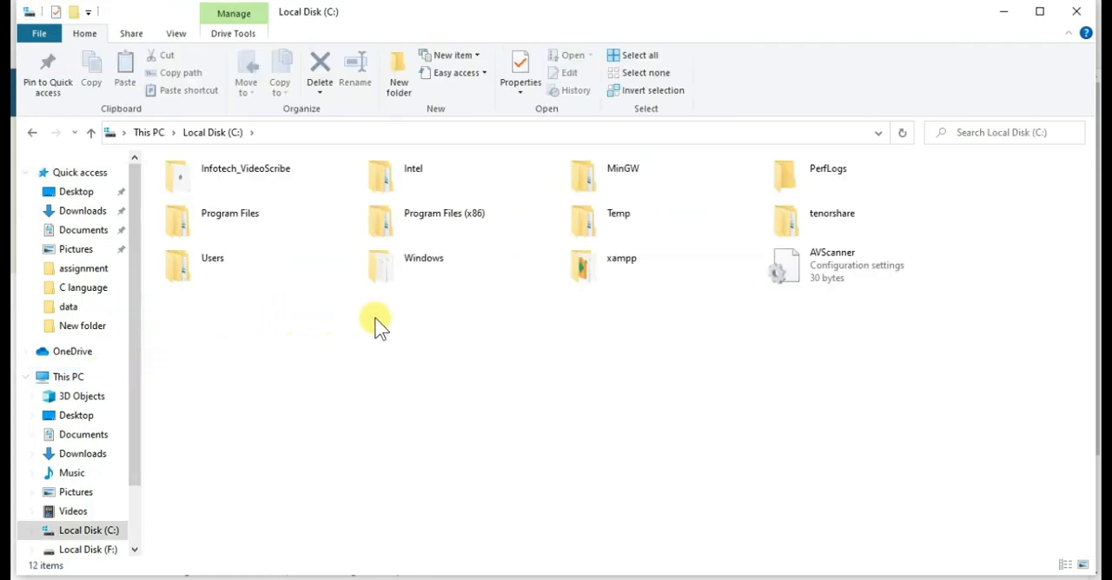
{"action": "double_click", "coordinate": [611, 278]}
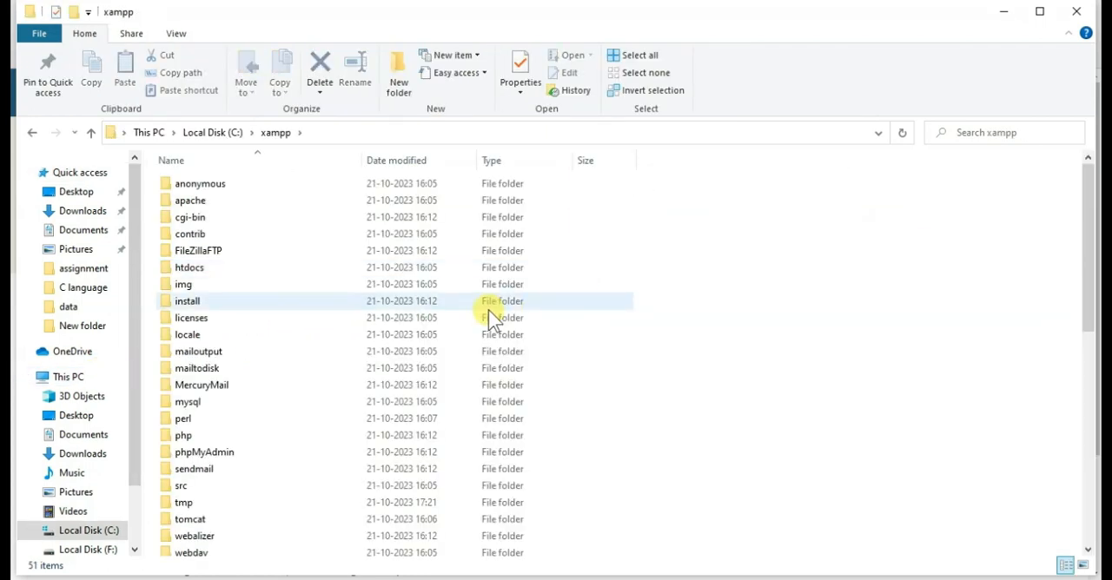
{"action": "scroll", "coordinate": [286, 361], "scroll_direction": "down", "scroll_amount": 1}
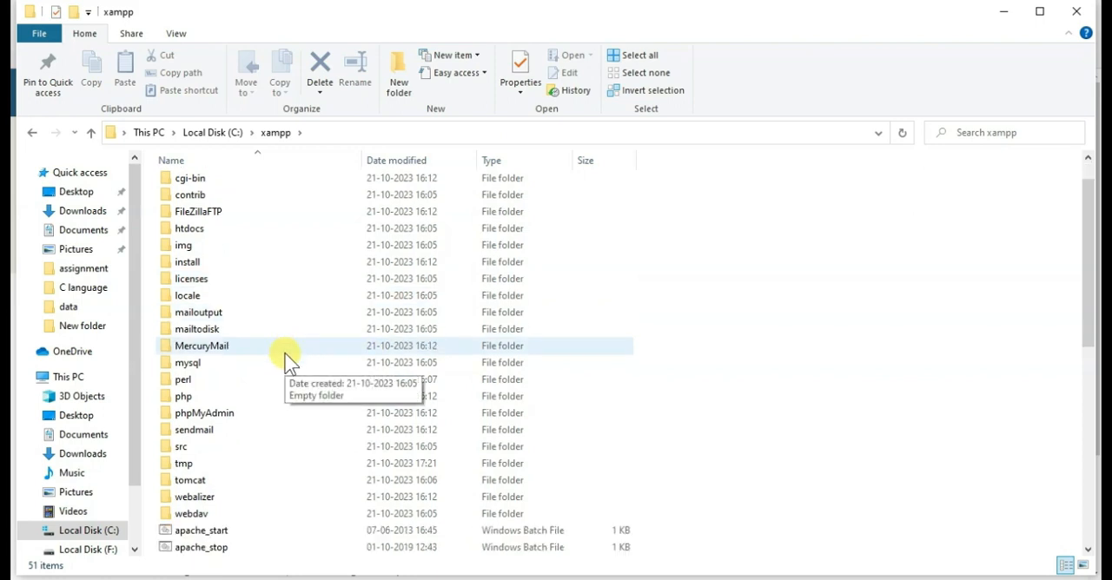
{"action": "double_click", "coordinate": [251, 229]}
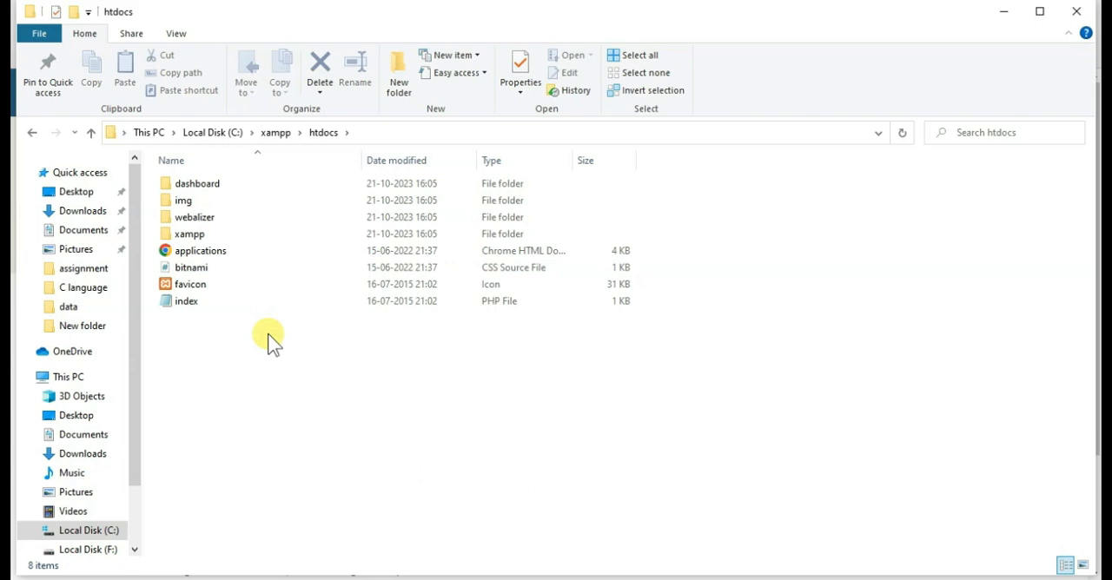
Compare the browser's dashboard address with the dashboard folder in htdocs, view that folder's contents, and return to htdocs.
{"action": "key", "text": "alt+Tab"}
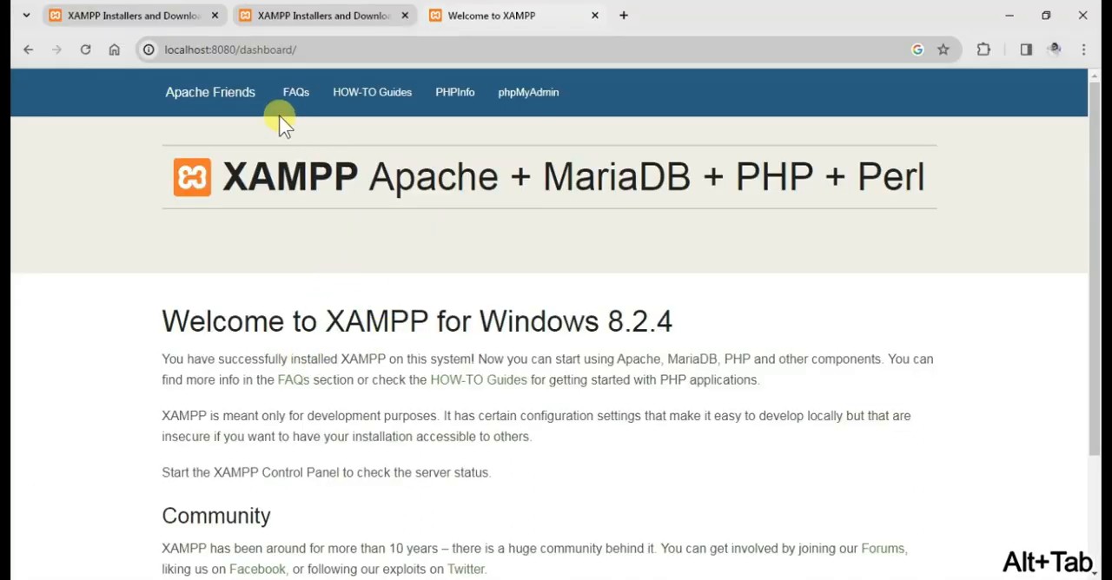
{"action": "key", "text": "alt+Tab"}
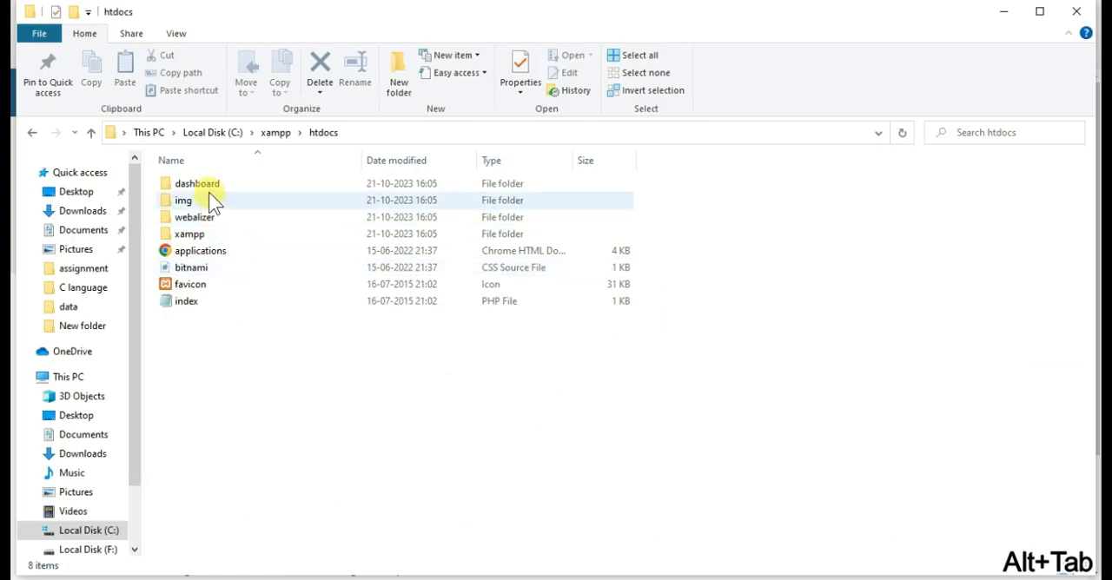
{"action": "double_click", "coordinate": [208, 188]}
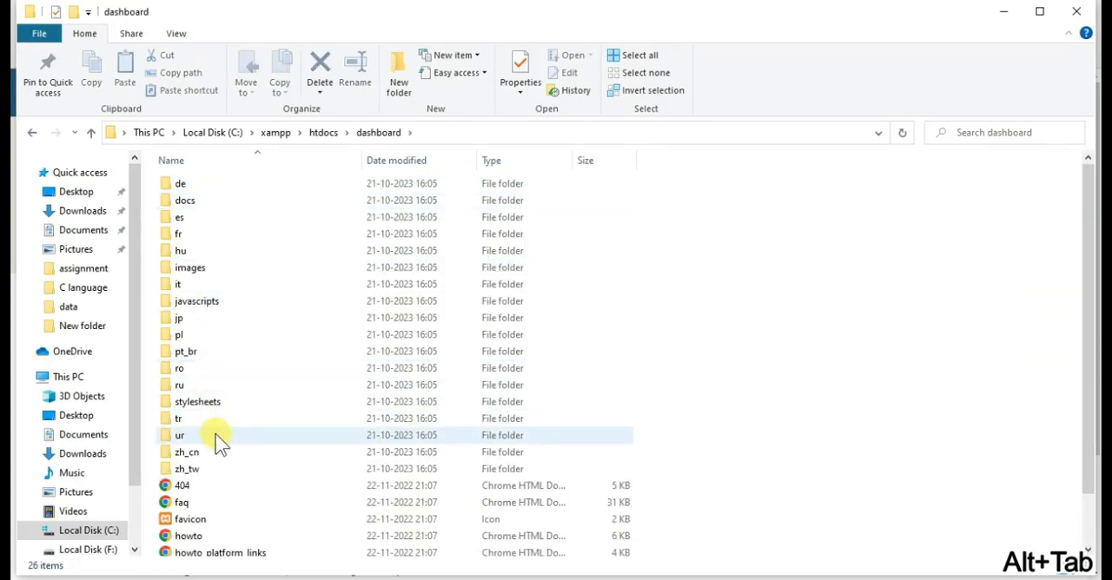
{"action": "left_click", "coordinate": [32, 132]}
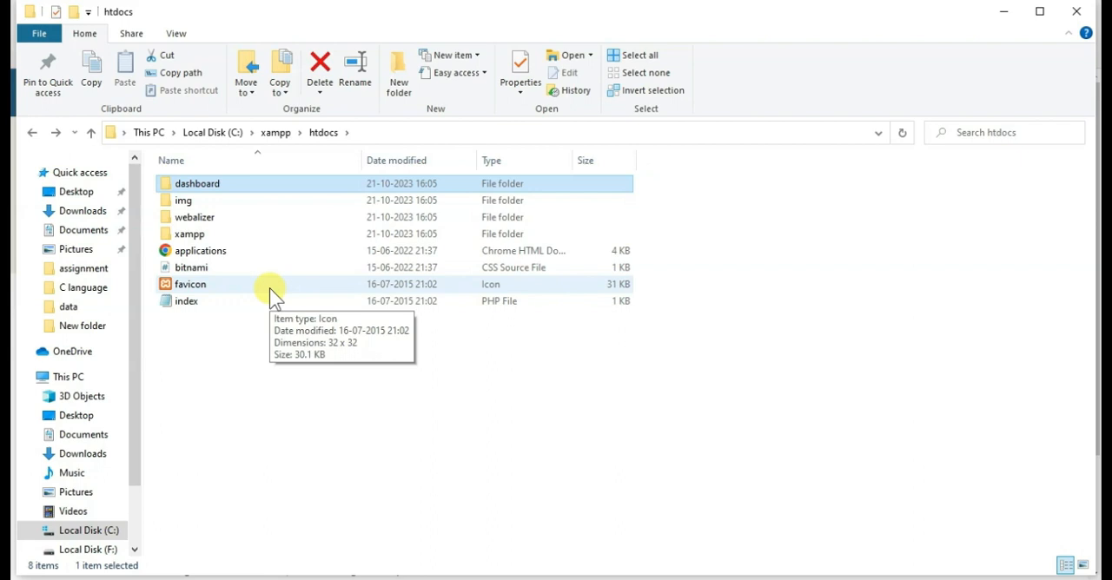
Delete all the default files and folders in the htdocs folder.
{"action": "key", "text": "alt+Tab"}
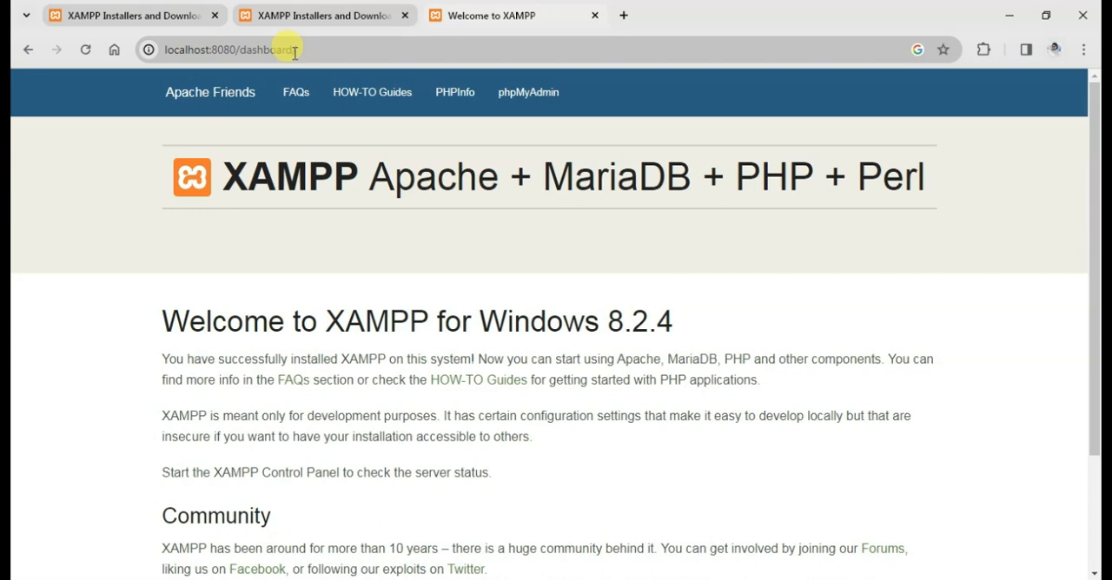
{"action": "key", "text": "alt+Tab"}
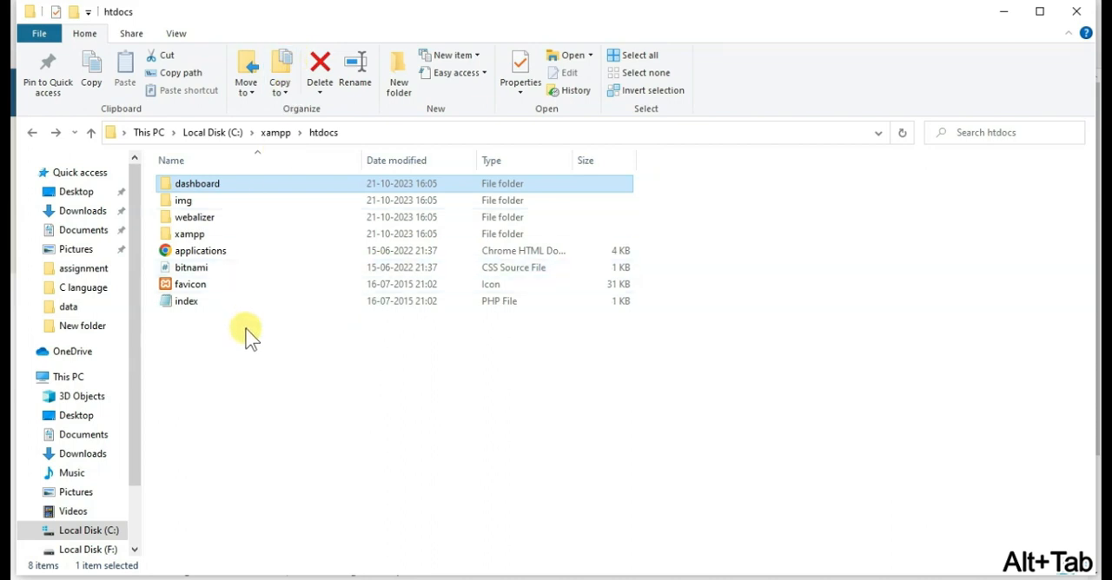
{"action": "left_click_drag", "start_coordinate": [252, 343], "coordinate": [253, 180]}
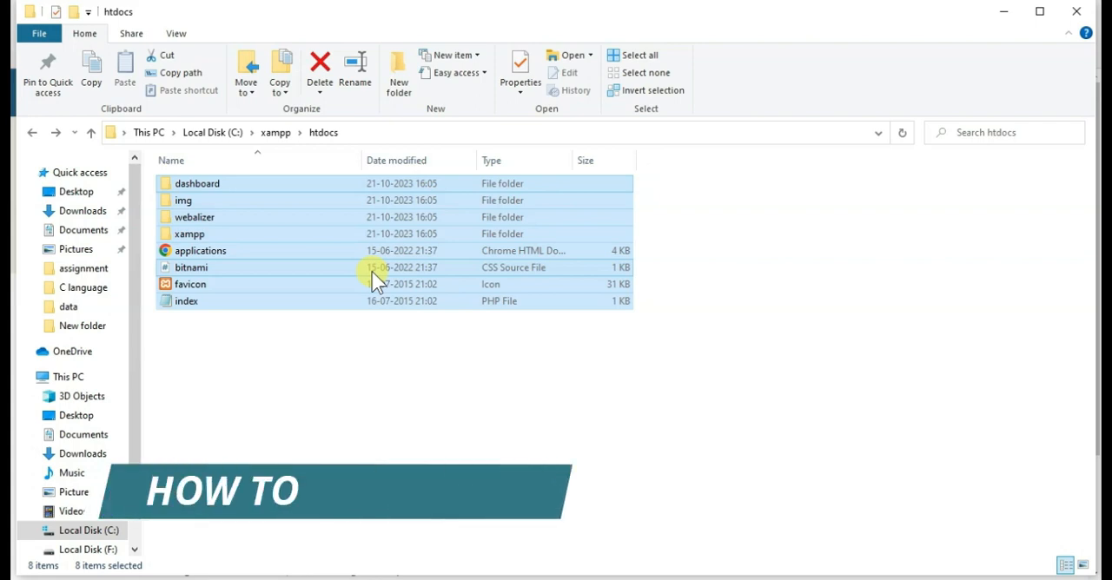
{"action": "key", "text": "Delete"}
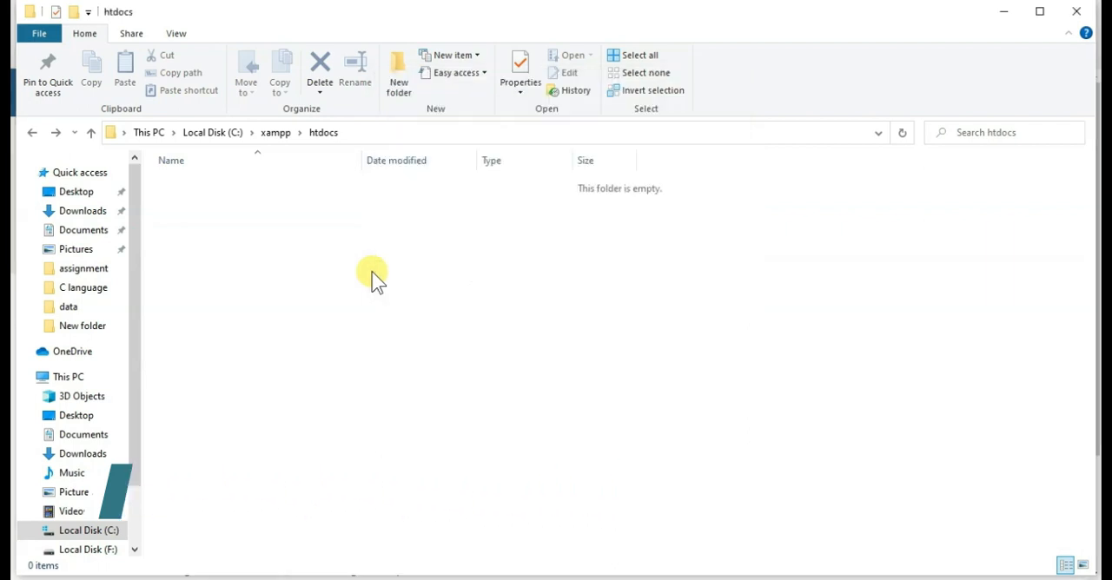
Switch to the browser and load localhost:8080 without the dashboard/ path.
{"action": "key", "text": "alt+Tab"}
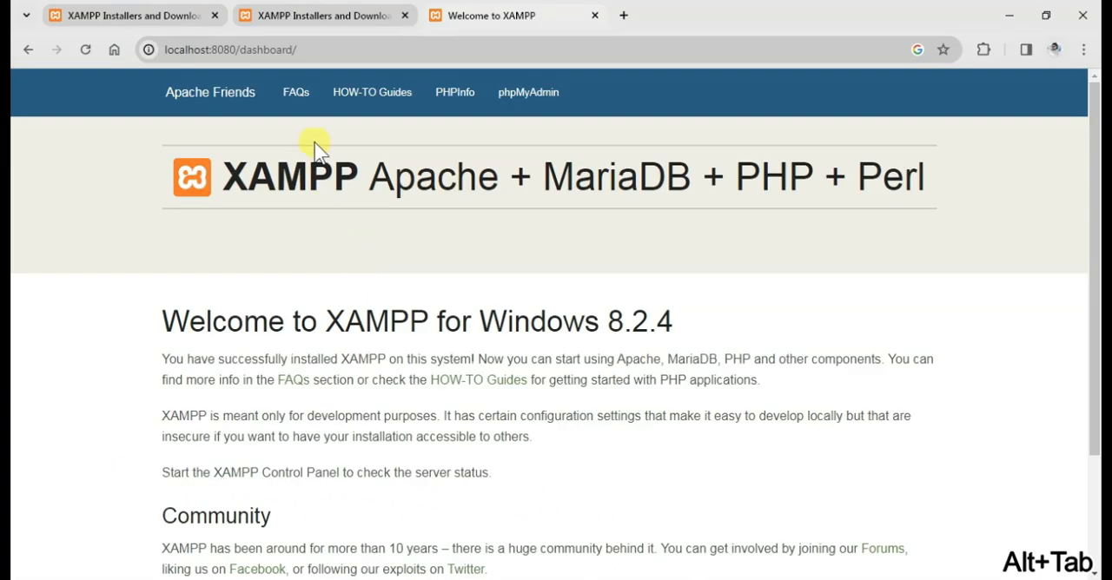
{"action": "left_click", "coordinate": [307, 52]}
{"action": "left_click_drag", "start_coordinate": [306, 49], "coordinate": [242, 47]}
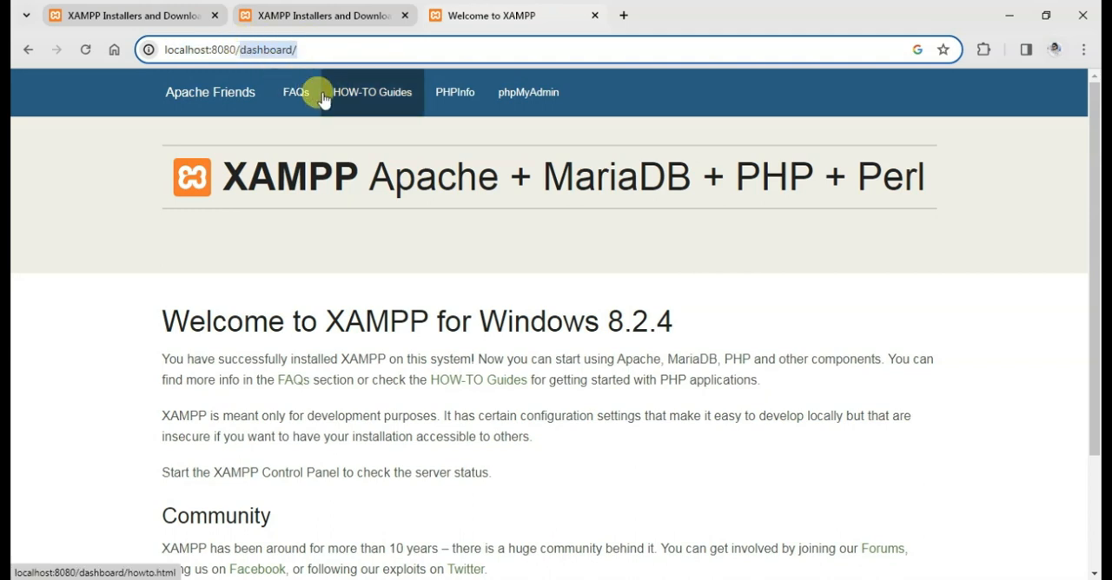
{"action": "key", "text": "BackSpace"}
{"action": "key", "text": "Return"}
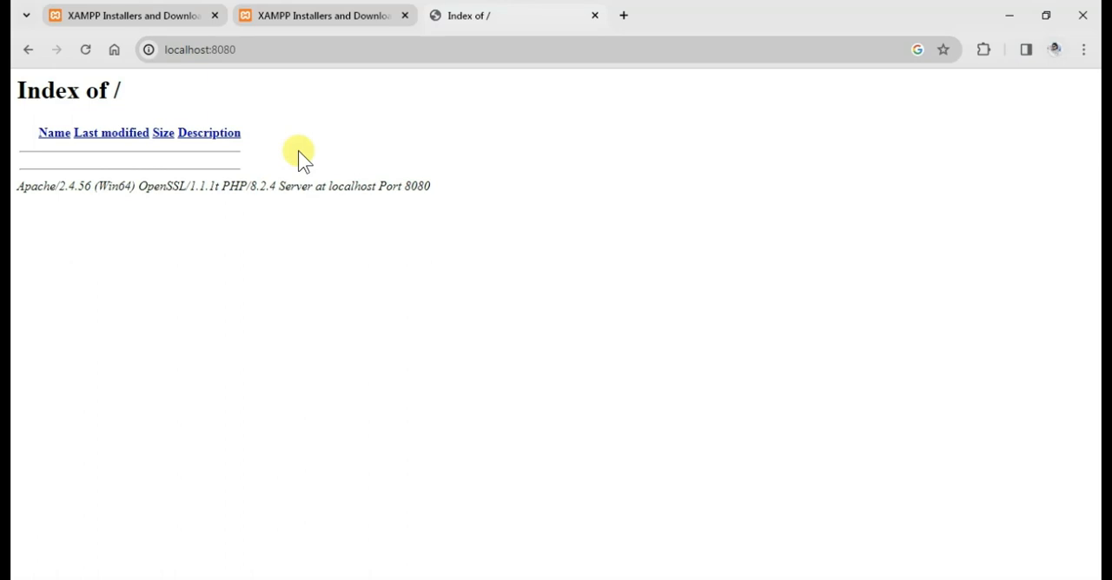
Open a blank Notepad document and maximize its window.
{"action": "key", "text": "alt+Tab"}
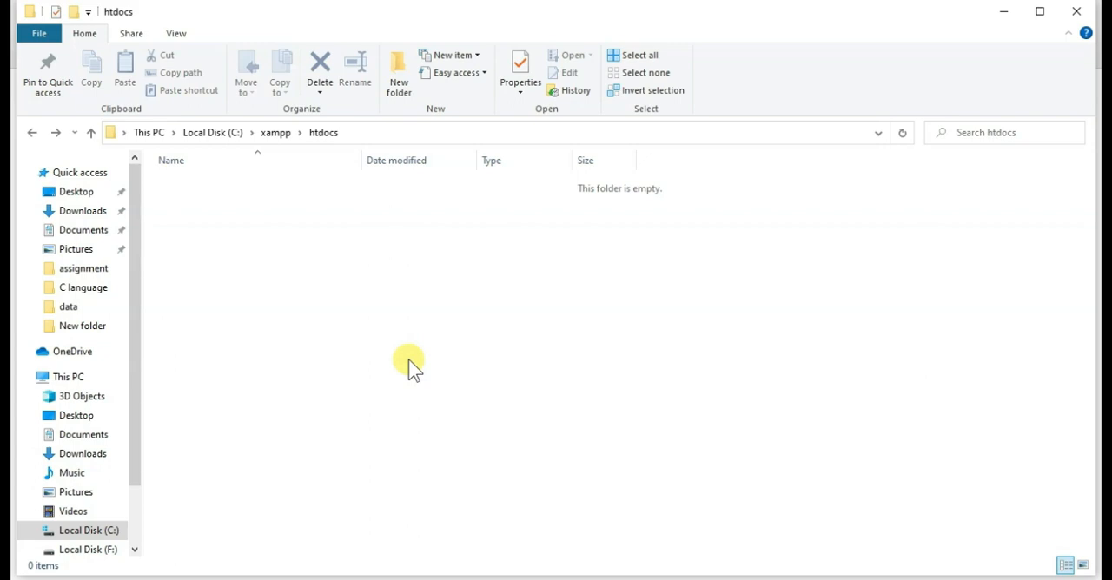
{"action": "left_click", "coordinate": [130, 578]}
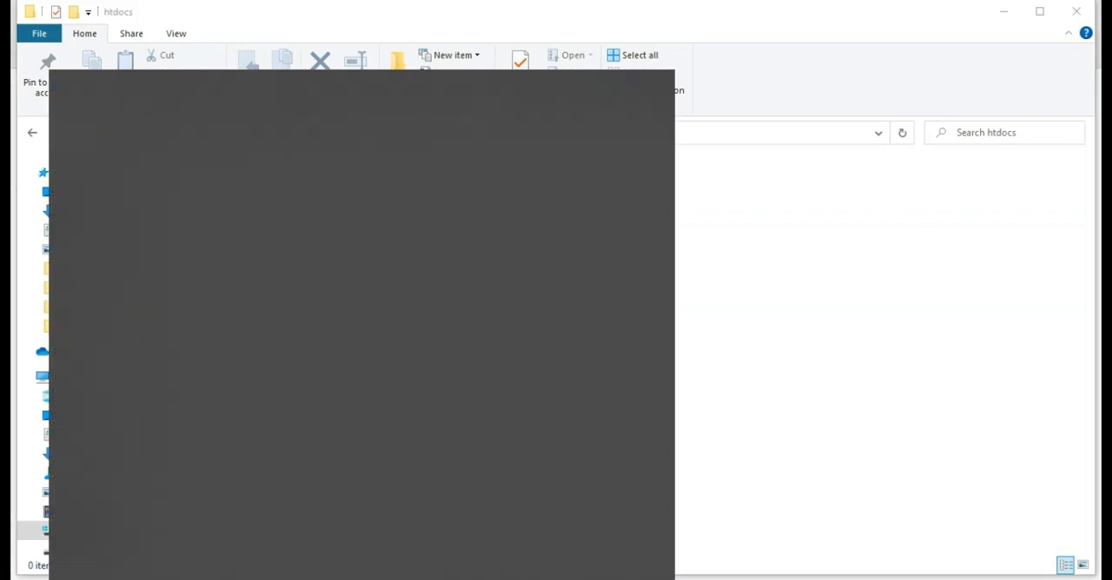
{"action": "type", "text": "note"}
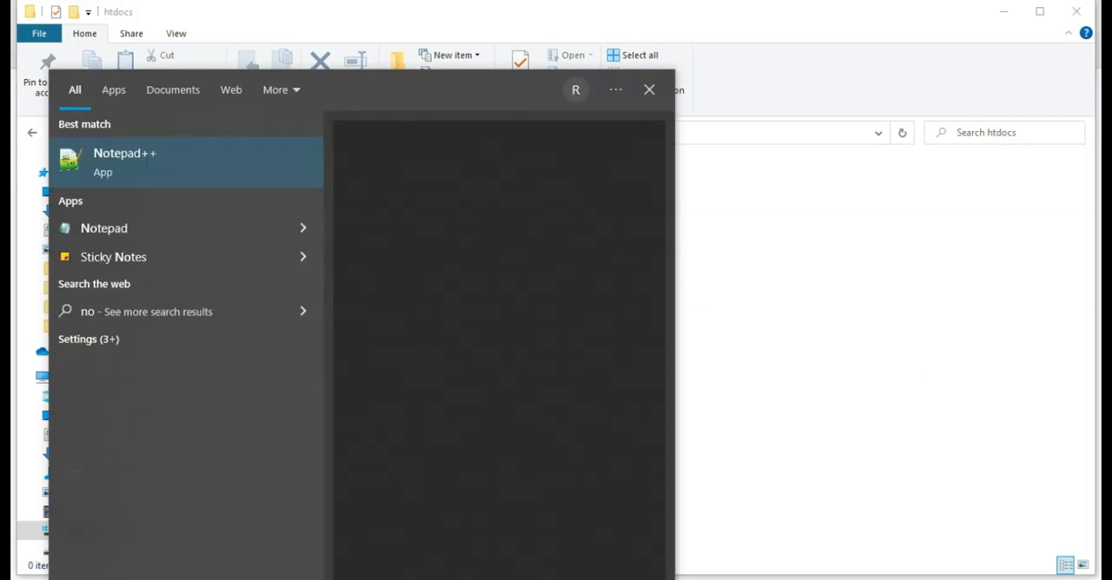
{"action": "left_click", "coordinate": [119, 225]}
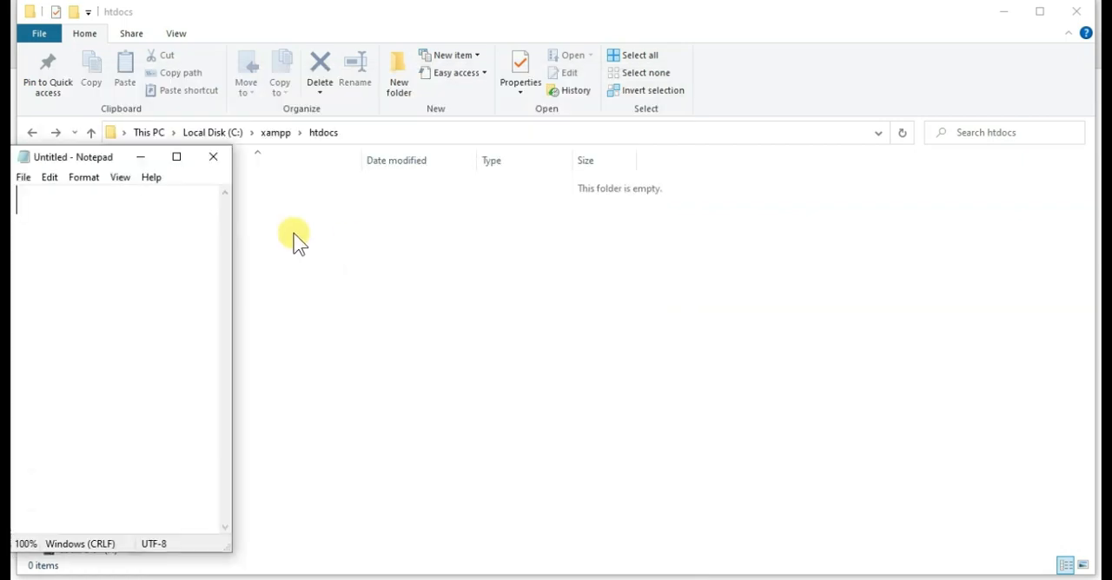
{"action": "left_click", "coordinate": [176, 158]}
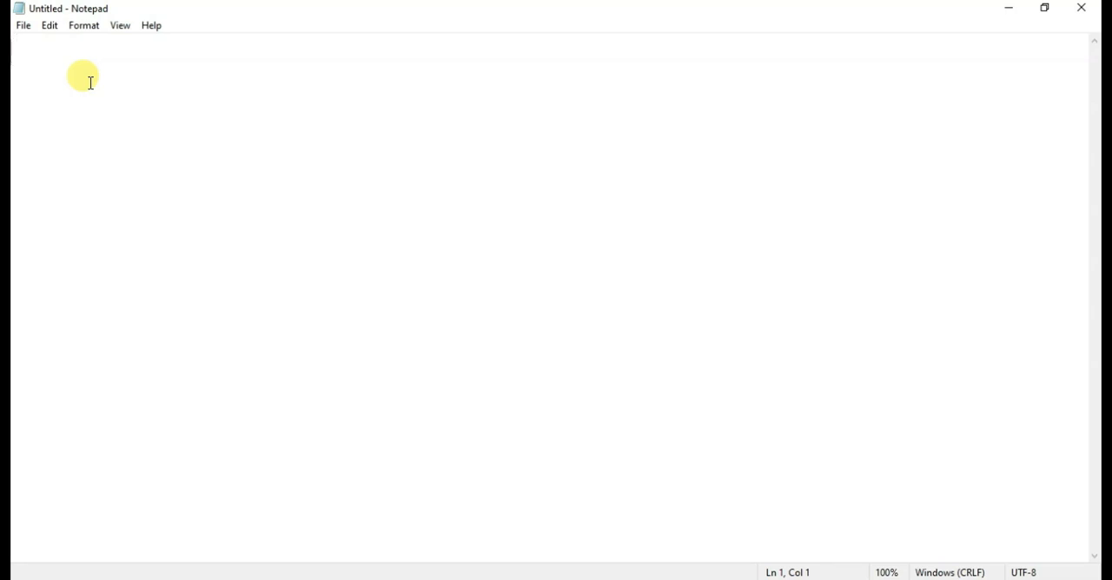
Write a three-line script with the opening tag <? php, the statement print("Its Working"); and the closing tag ?>.
{"action": "type", "text": "<"}
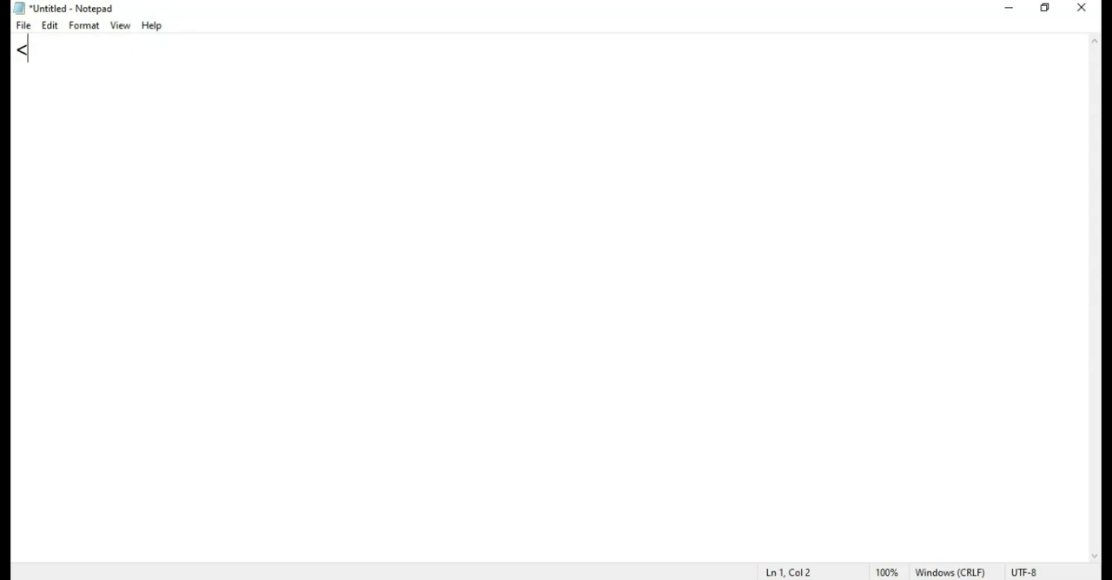
{"action": "type", "text": "? php"}
{"action": "key", "text": "Return"}
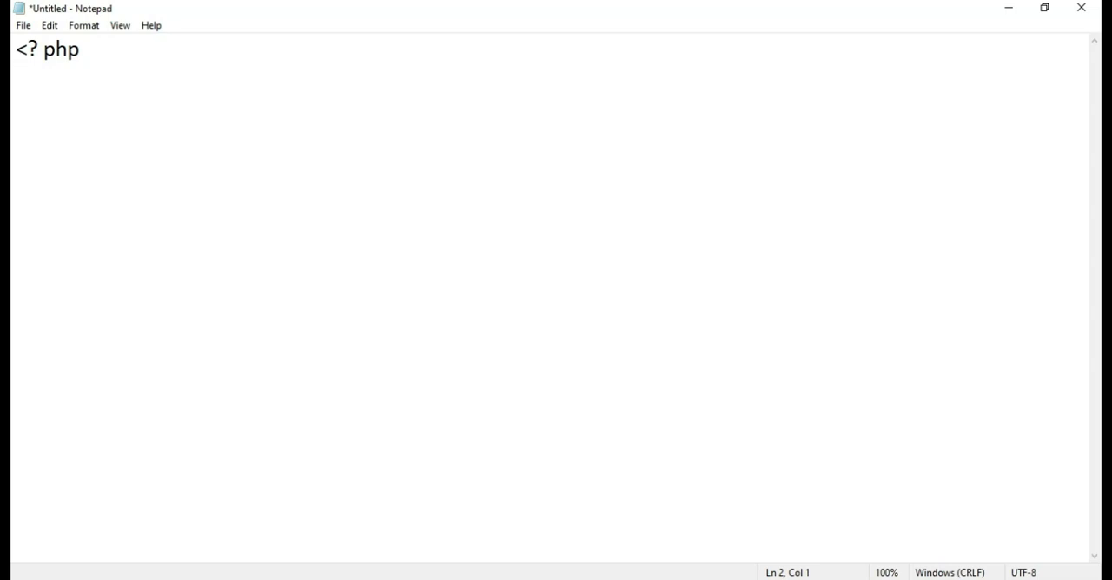
{"action": "type", "text": "print("}
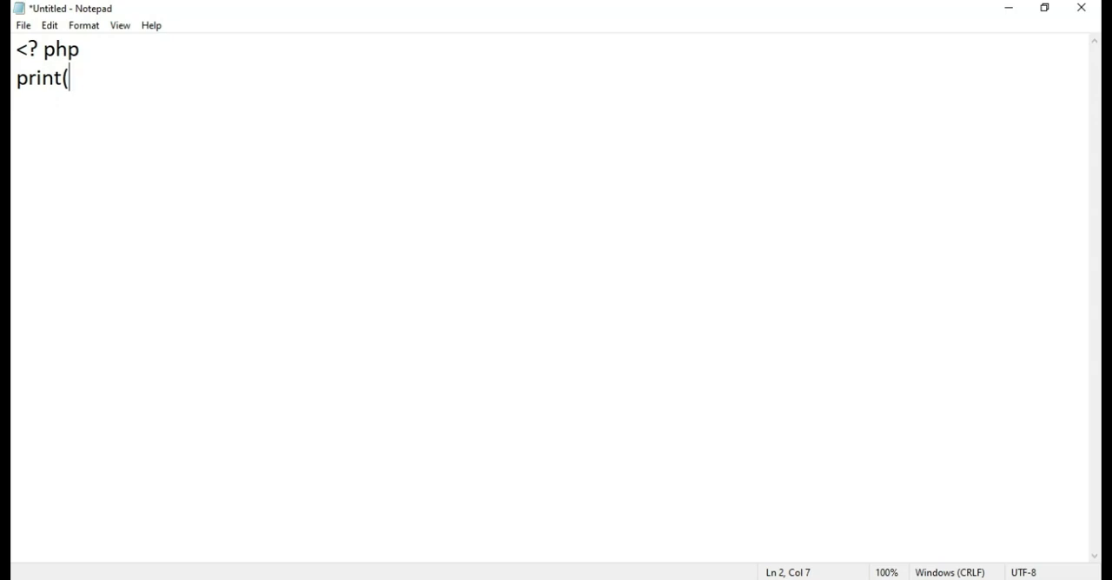
{"action": "type", "text": "\"Its Wor"}
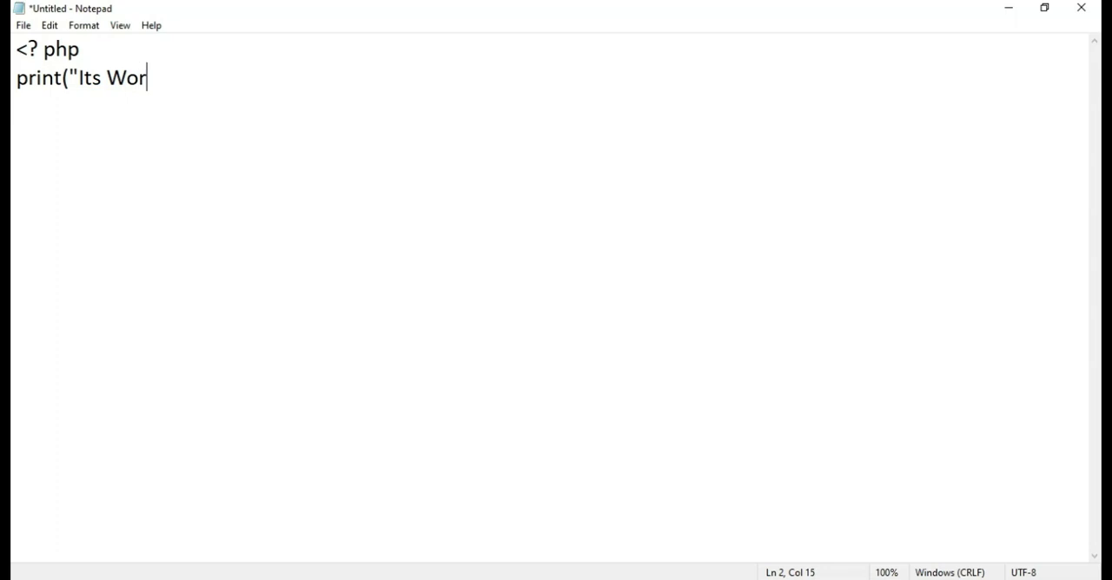
{"action": "type", "text": "king\")"}
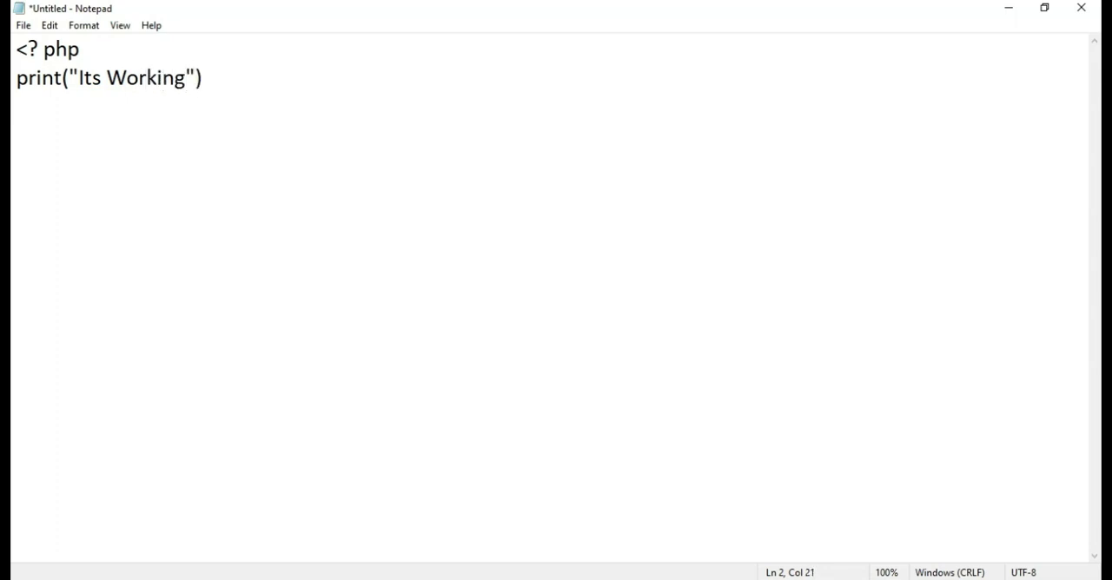
{"action": "type", "text": ";"}
{"action": "key", "text": "Return"}
{"action": "type", "text": "?>"}
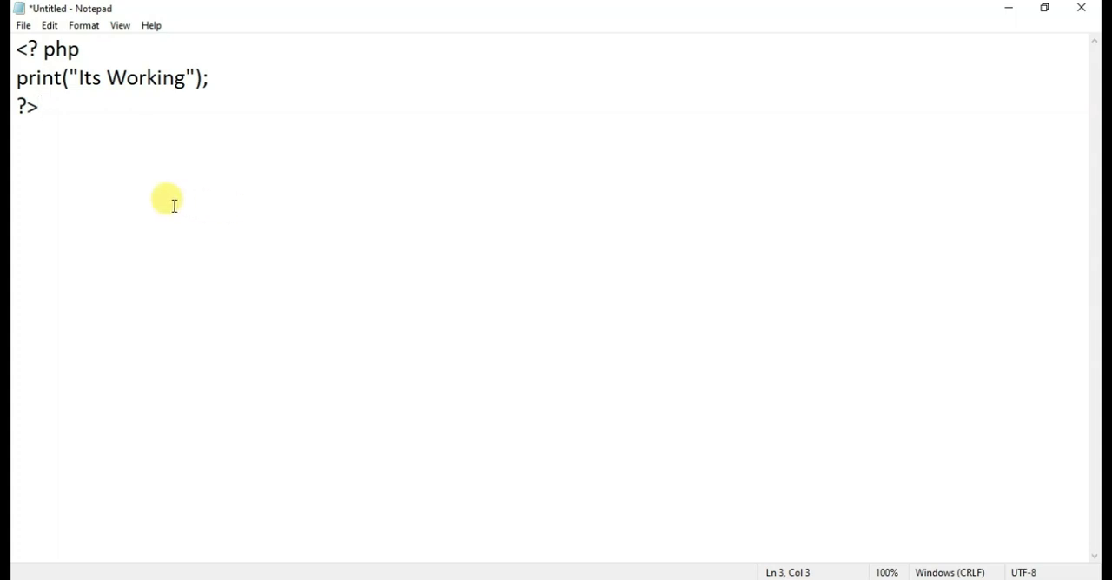
Start saving the script and browse to the htdocs folder inside xampp on Local Disk (C:).
{"action": "left_click", "coordinate": [23, 28]}
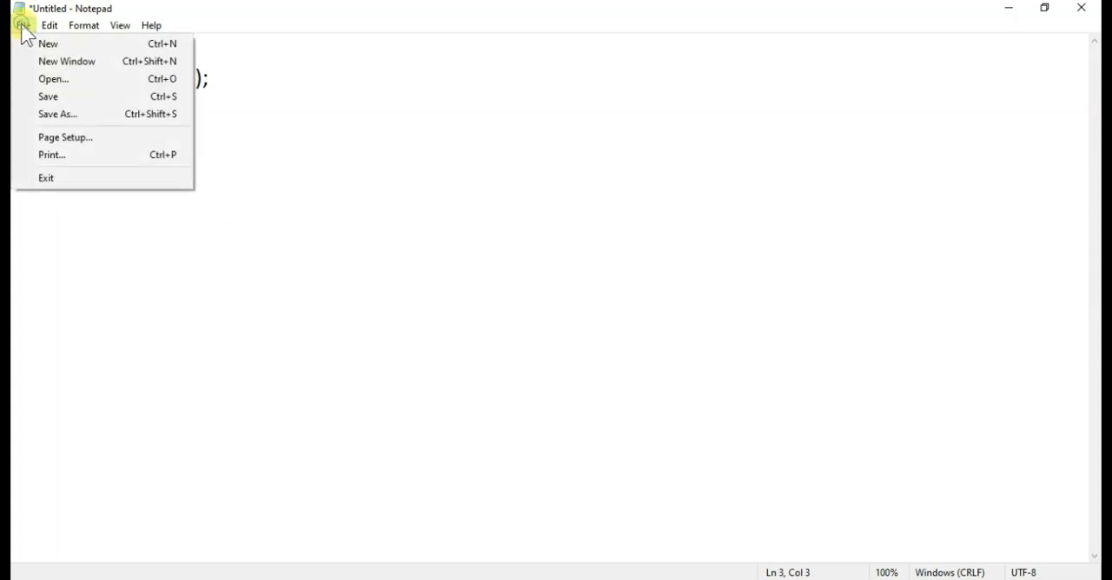
{"action": "left_click", "coordinate": [54, 98]}
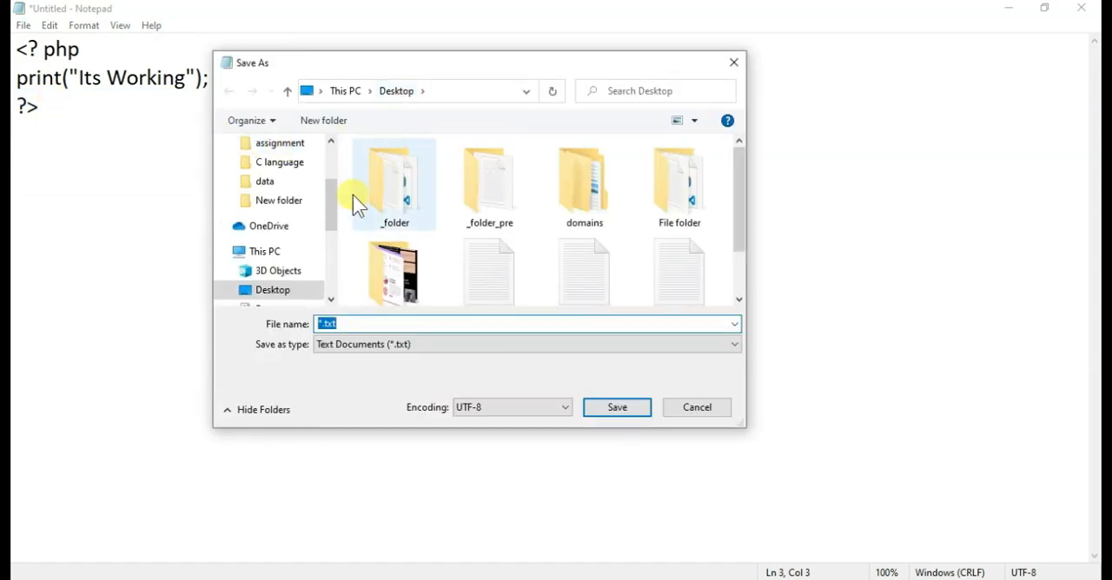
{"action": "scroll", "coordinate": [273, 243], "scroll_direction": "down", "scroll_amount": 2}
{"action": "scroll", "coordinate": [273, 234], "scroll_direction": "down", "scroll_amount": 2}
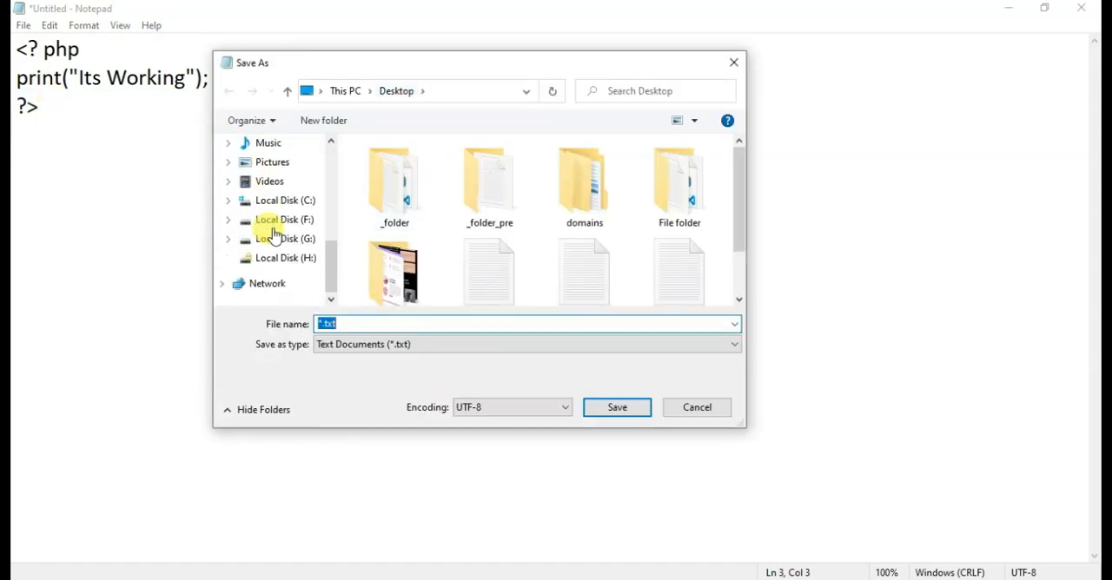
{"action": "left_click", "coordinate": [282, 207]}
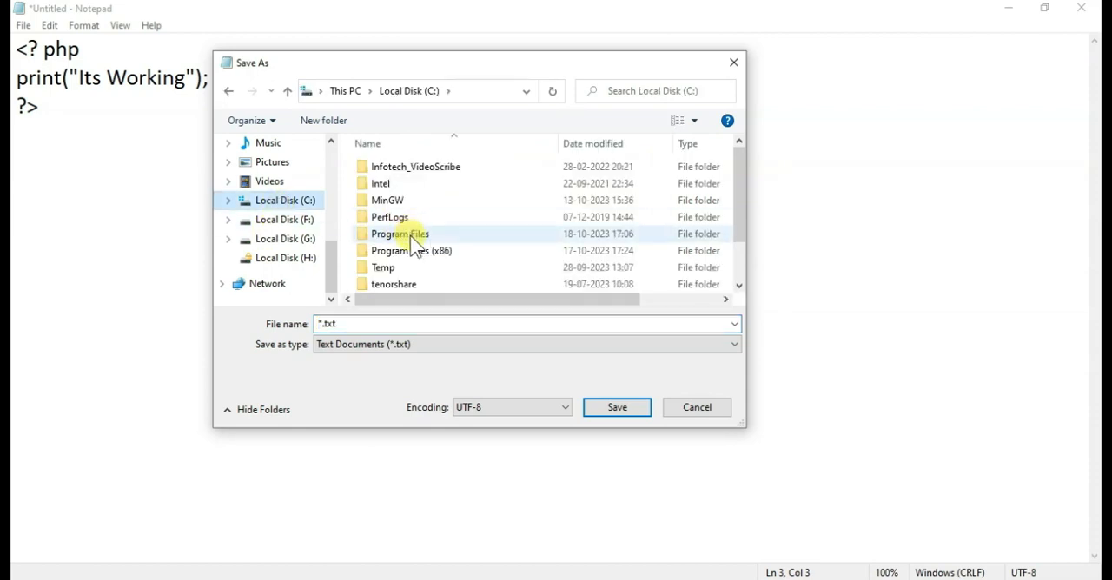
{"action": "scroll", "coordinate": [398, 271], "scroll_direction": "down", "scroll_amount": 1}
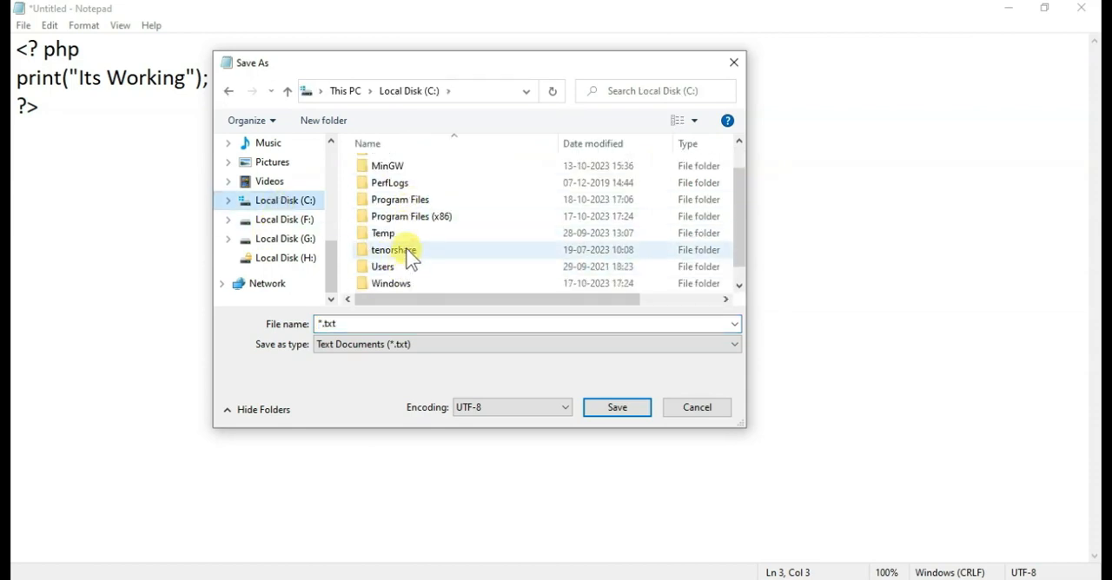
{"action": "scroll", "coordinate": [406, 238], "scroll_direction": "down", "scroll_amount": 1}
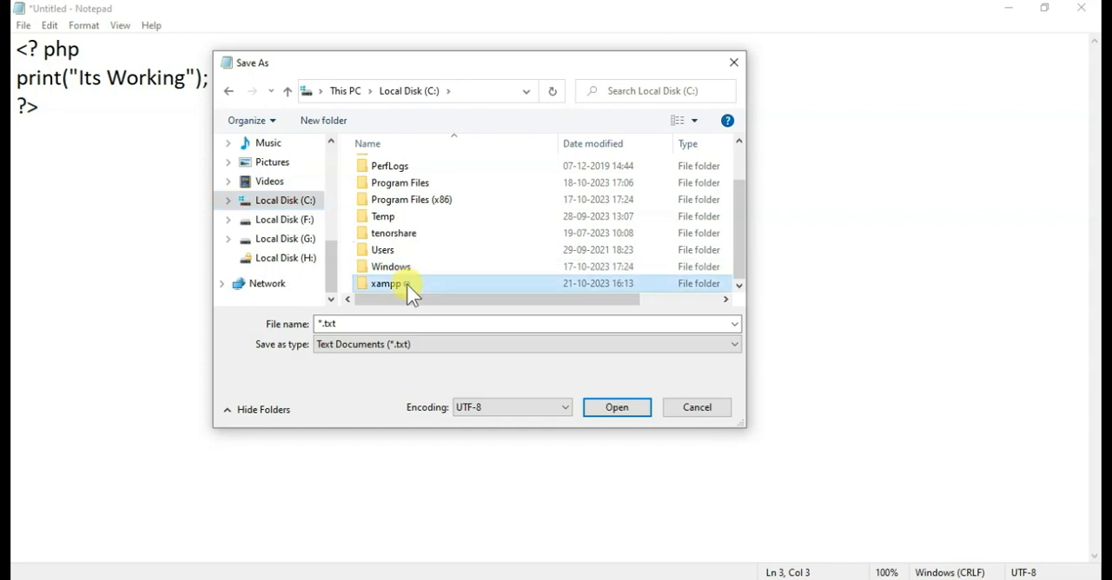
{"action": "double_click", "coordinate": [407, 284]}
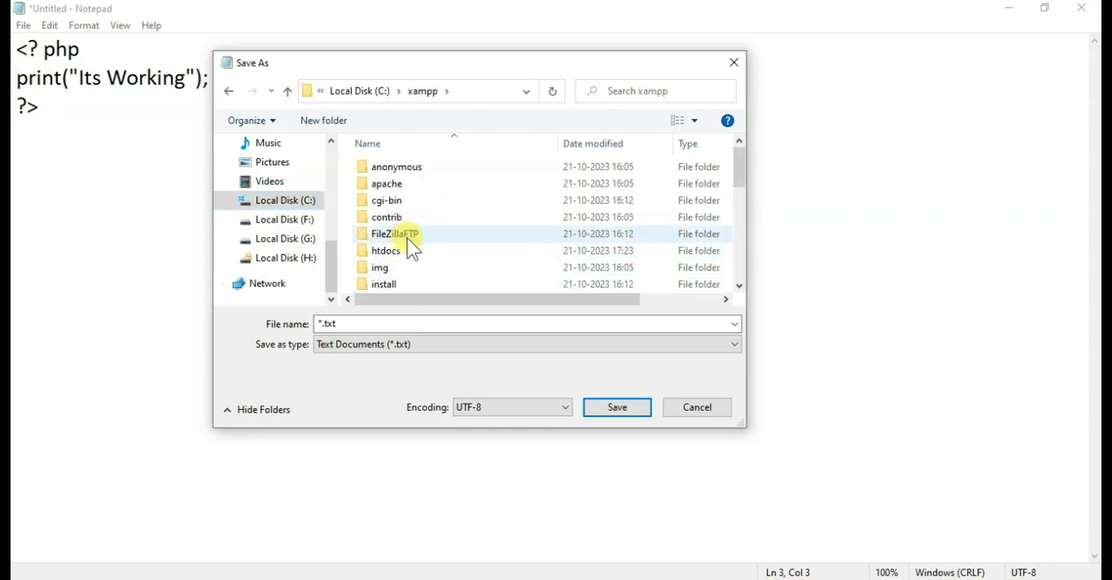
{"action": "double_click", "coordinate": [410, 251]}
Save the script in htdocs under the name file.php and close Notepad.
{"action": "left_click", "coordinate": [367, 319]}
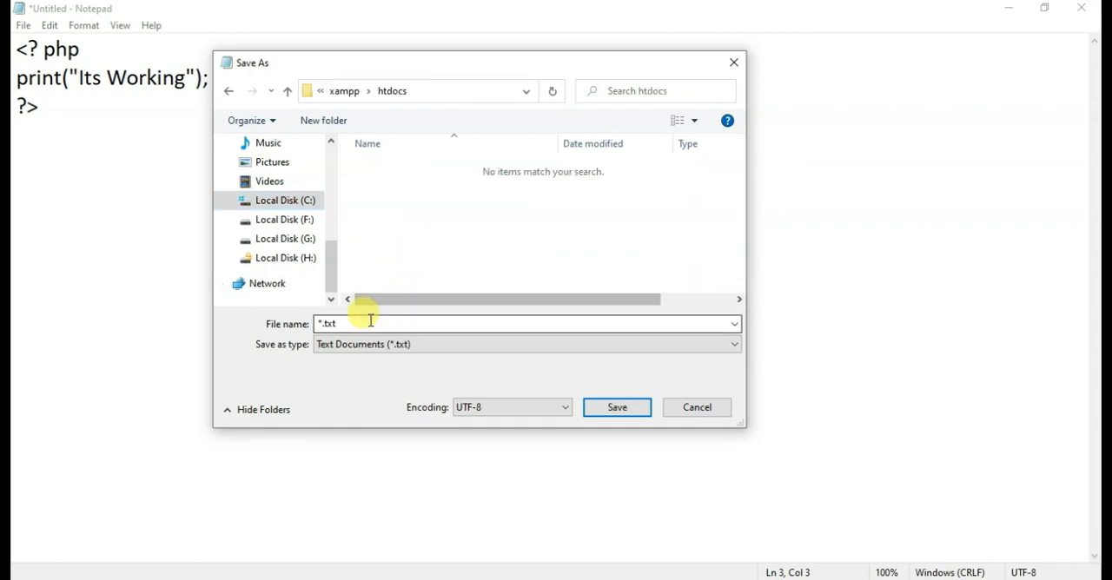
{"action": "type", "text": "file."}
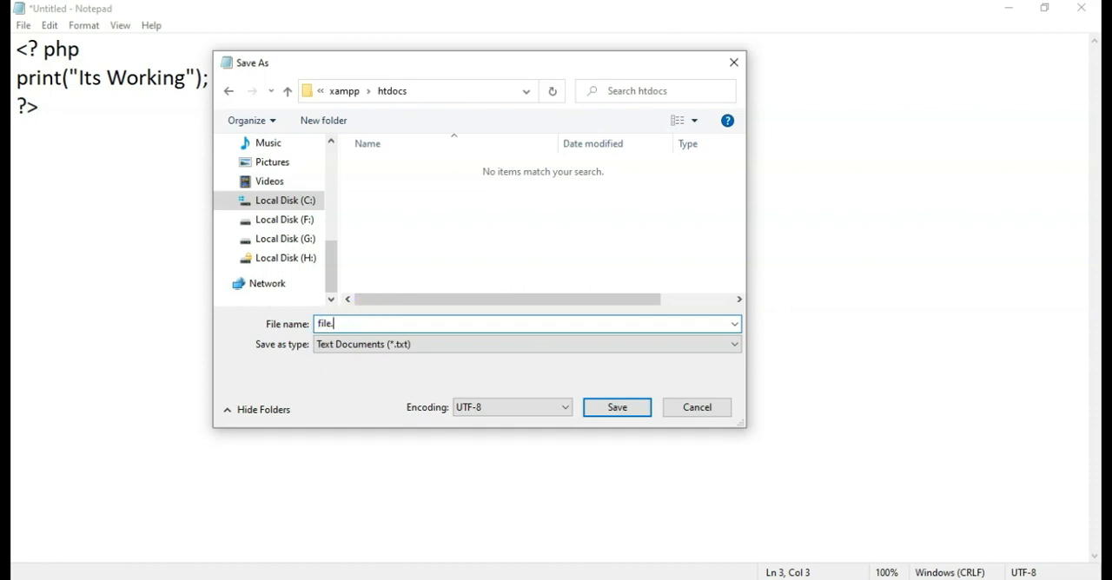
{"action": "type", "text": "php"}
{"action": "key", "text": "Return"}
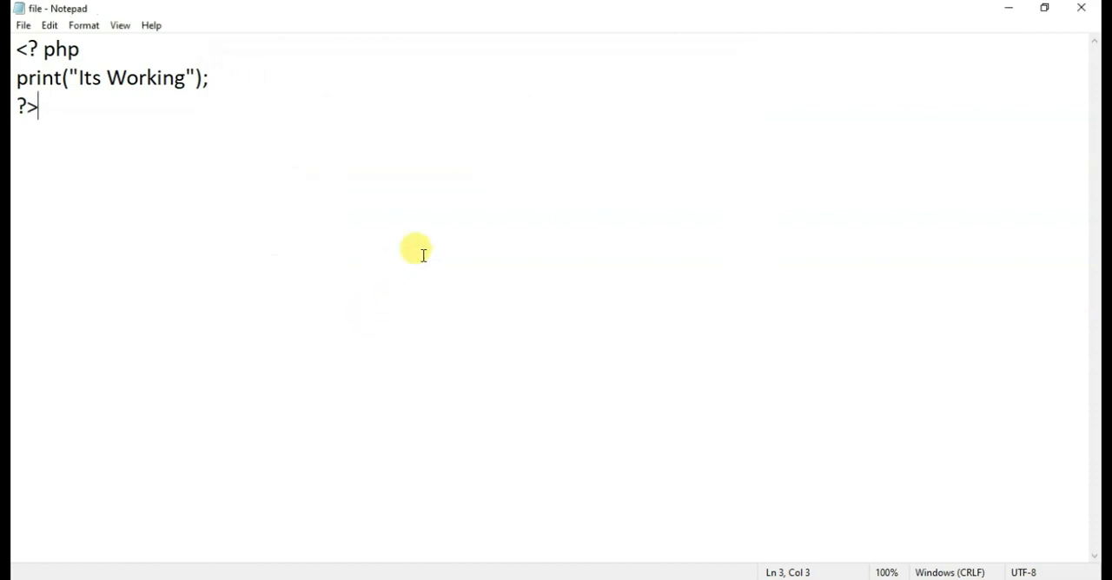
{"action": "left_click", "coordinate": [1081, 9]}
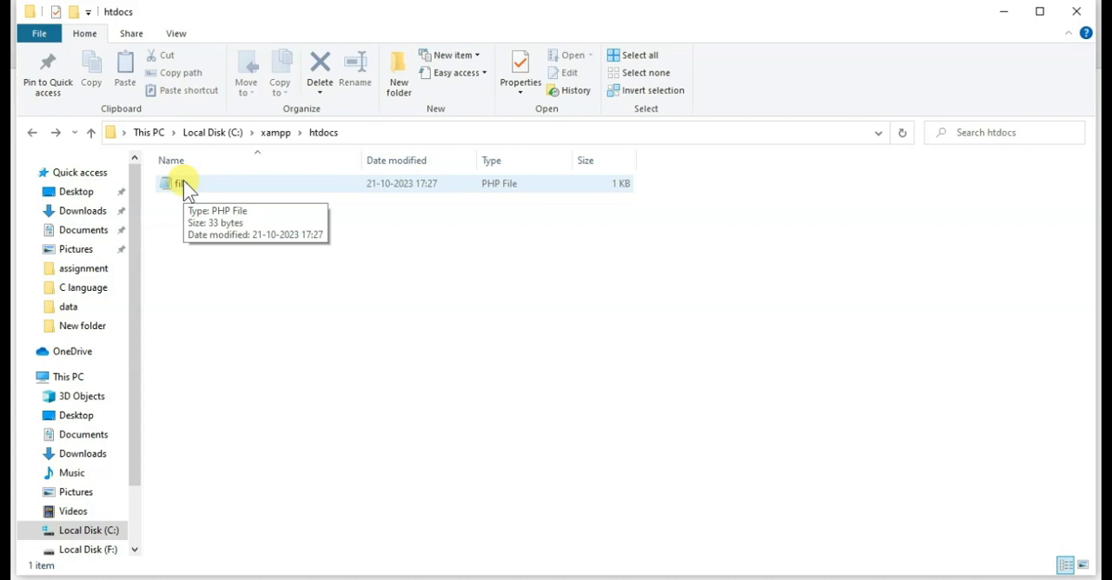
Switch to the browser, reload the localhost:8080 index page and open file.php from its listing.
{"action": "left_click", "coordinate": [613, 577]}
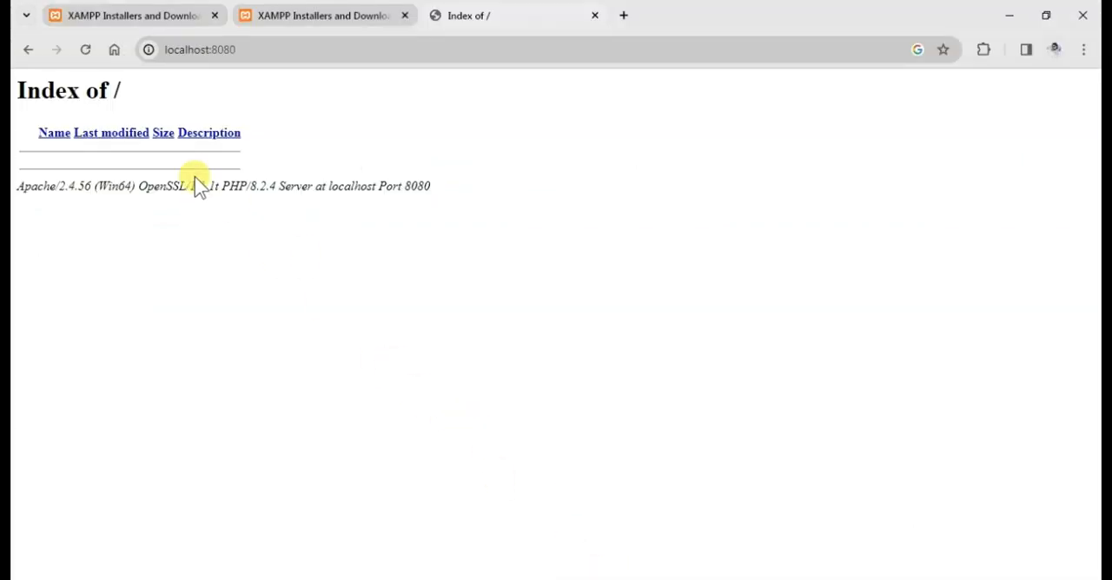
{"action": "left_click", "coordinate": [85, 49]}
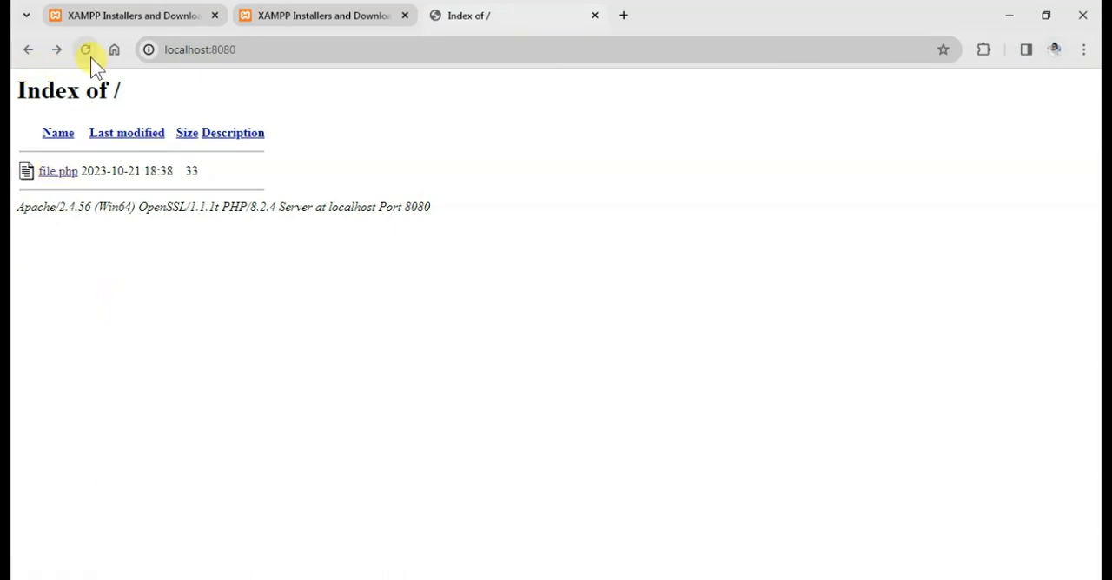
{"action": "left_click", "coordinate": [90, 58]}
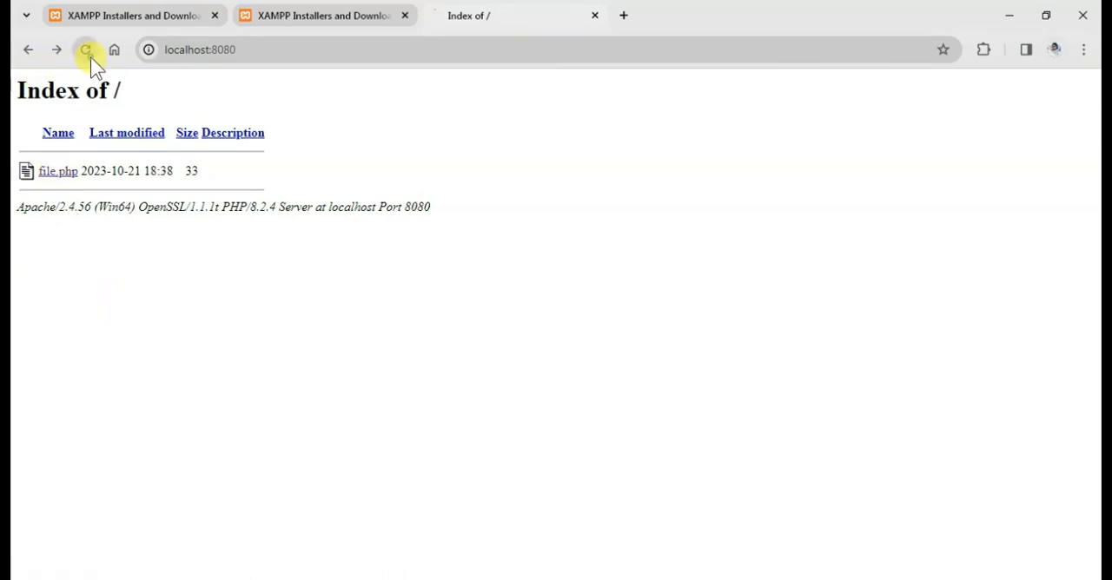
{"action": "left_click", "coordinate": [47, 174]}
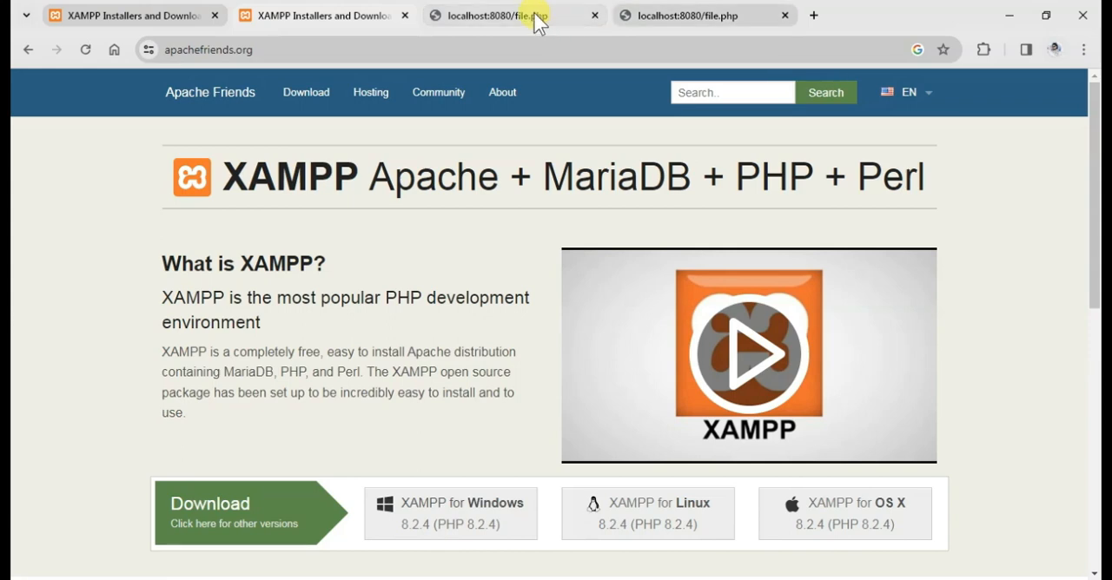
Load localhost:8080 in the browser tab that shows the apachefriends.org page.
{"action": "left_click", "coordinate": [431, 48]}
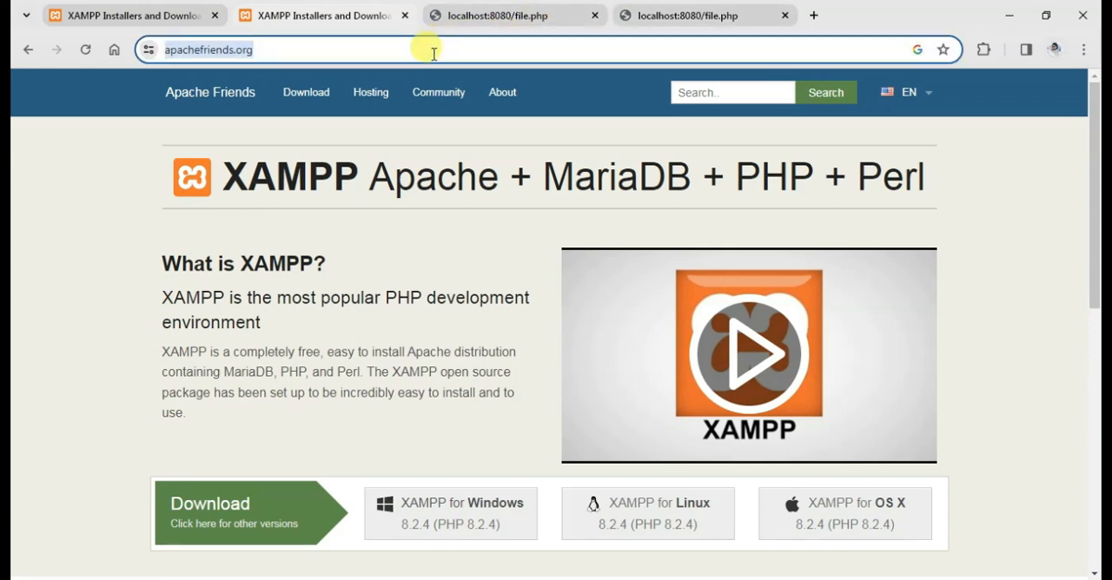
{"action": "type", "text": "localhost:8080"}
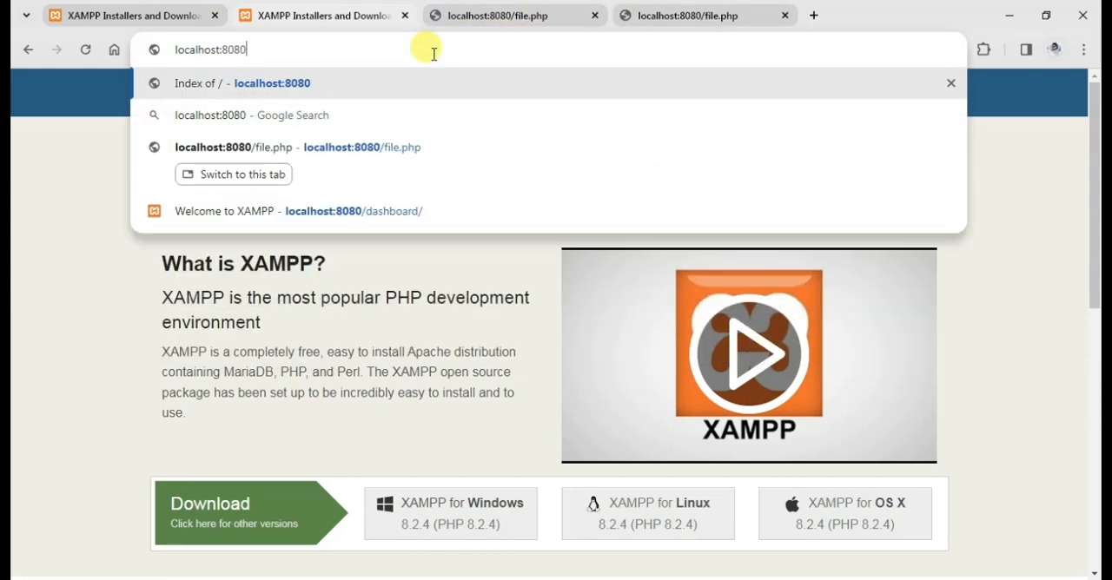
{"action": "key", "text": "Return"}
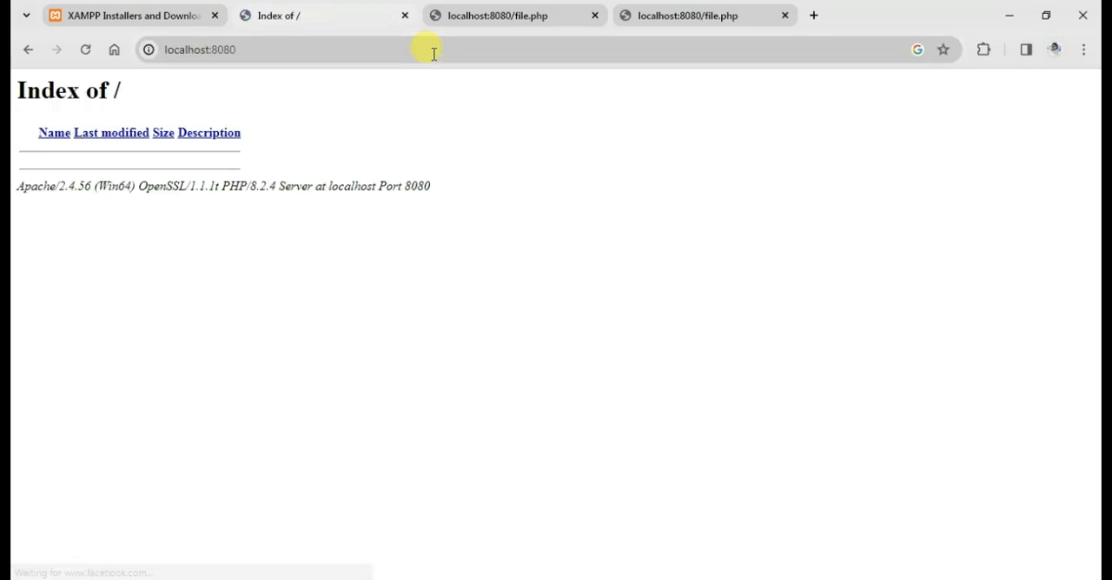